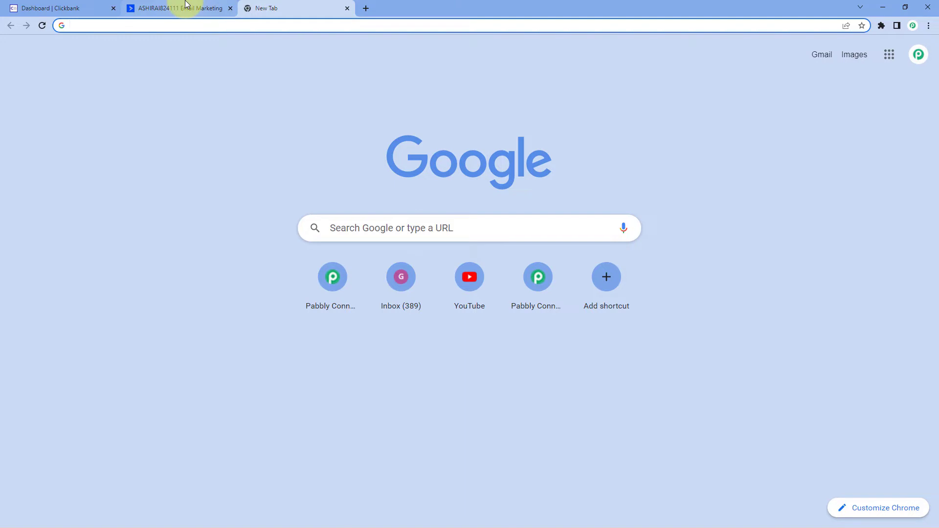
Open the Pabbly Connect website at pabbly.com/connect.
{"action": "type", "text": "pabbly."}
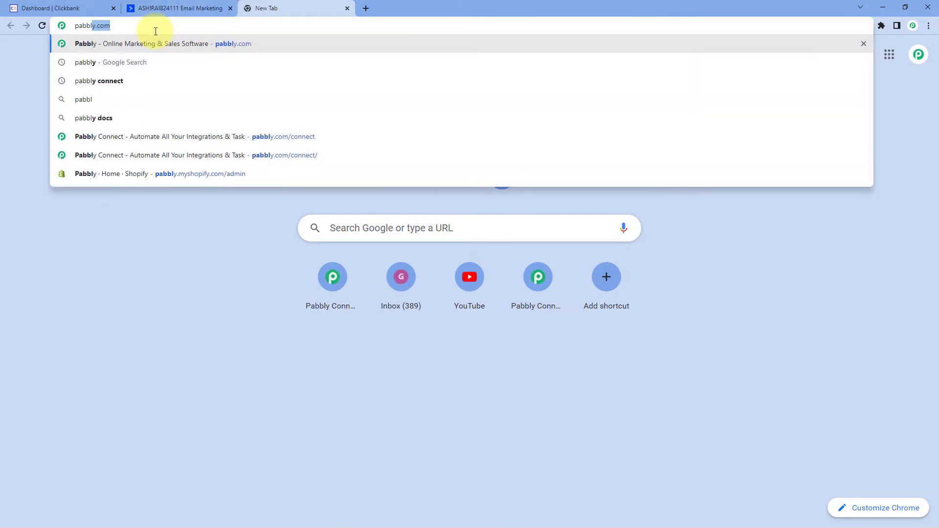
{"action": "type", "text": "com/connect"}
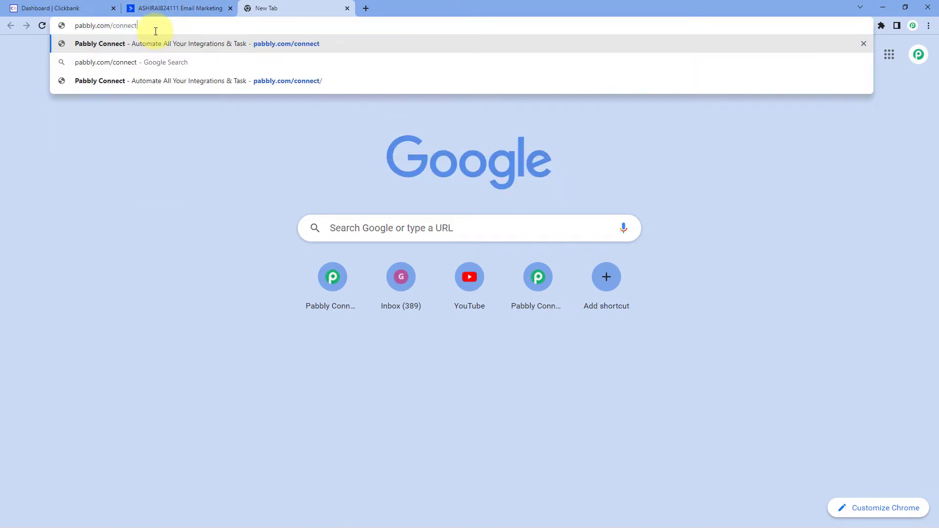
{"action": "key", "text": "Return"}
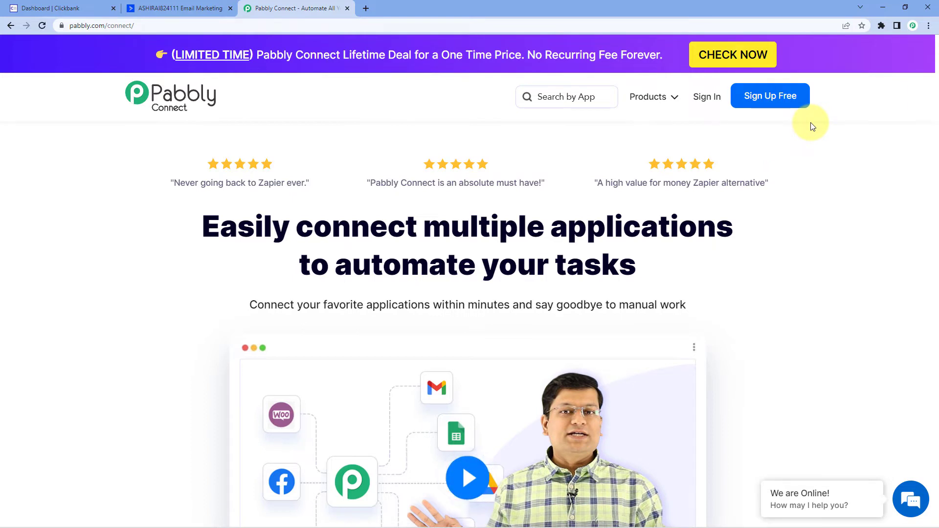
Sign in to the Pabbly account and access the Pabbly Connect app.
{"action": "left_click", "coordinate": [711, 102]}
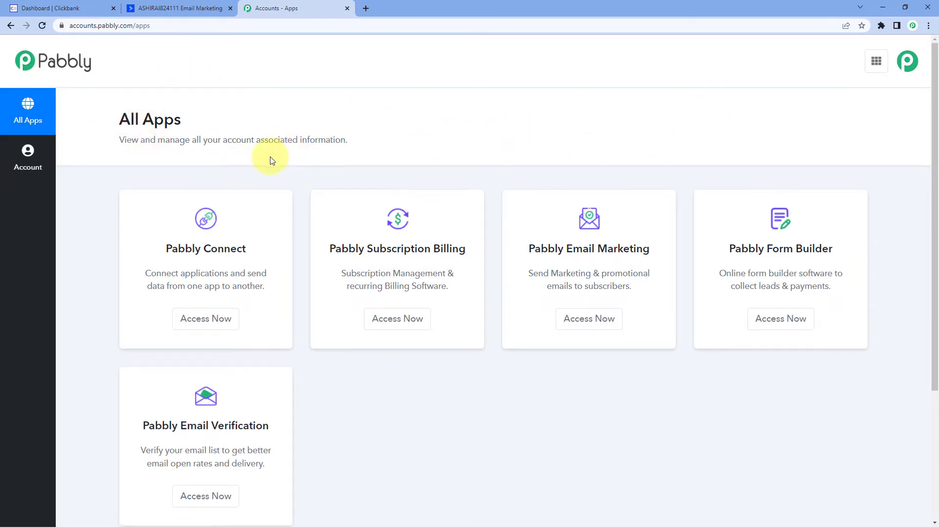
{"action": "scroll", "coordinate": [191, 171], "scroll_direction": "down", "scroll_amount": 2}
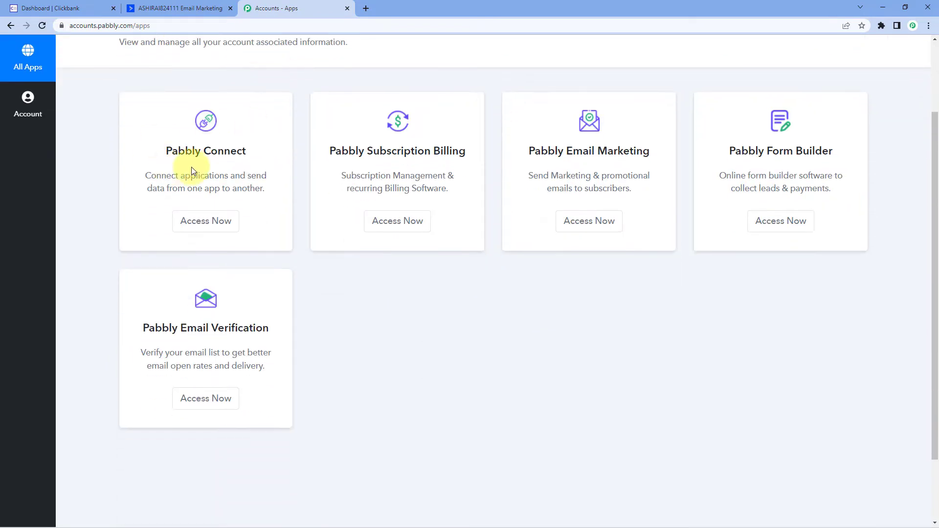
{"action": "left_click", "coordinate": [209, 222]}
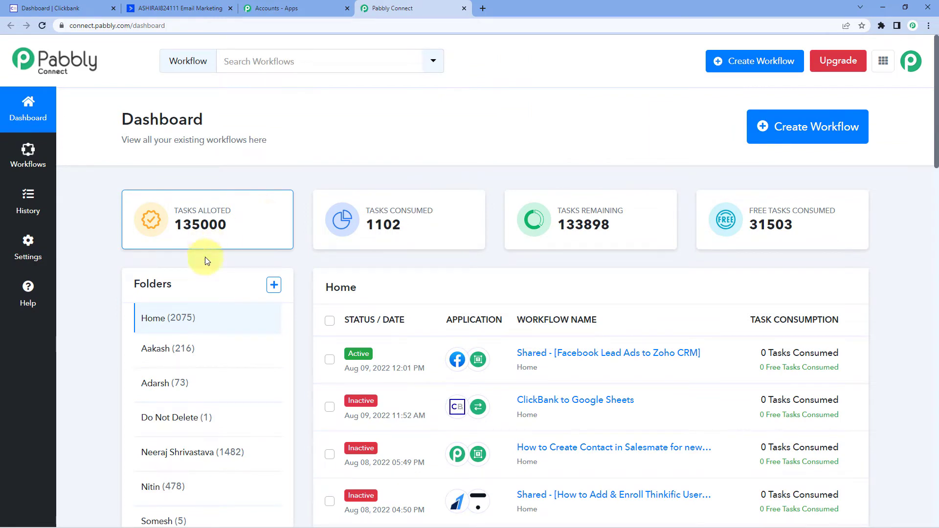
Create a new workflow named "ClickBank to ActiveCampaign".
{"action": "left_click", "coordinate": [808, 134]}
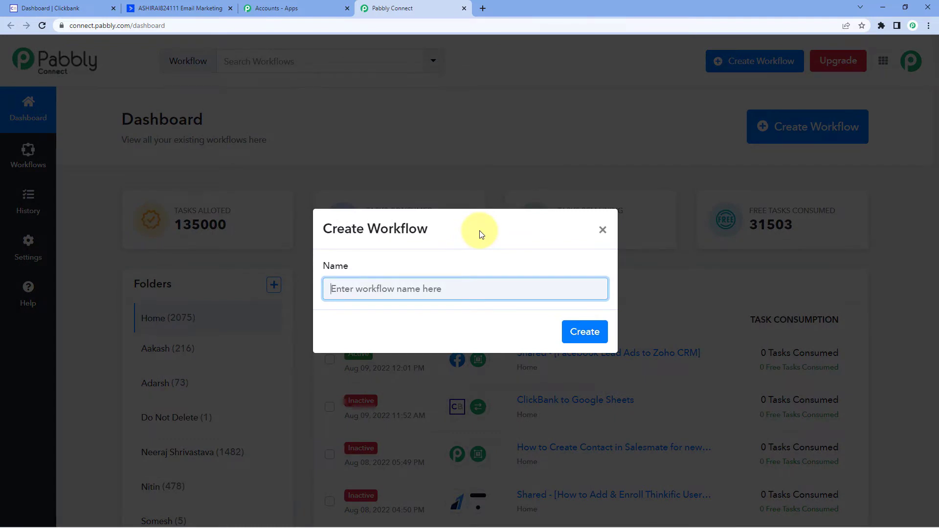
{"action": "type", "text": "ActiveCamapign to"}
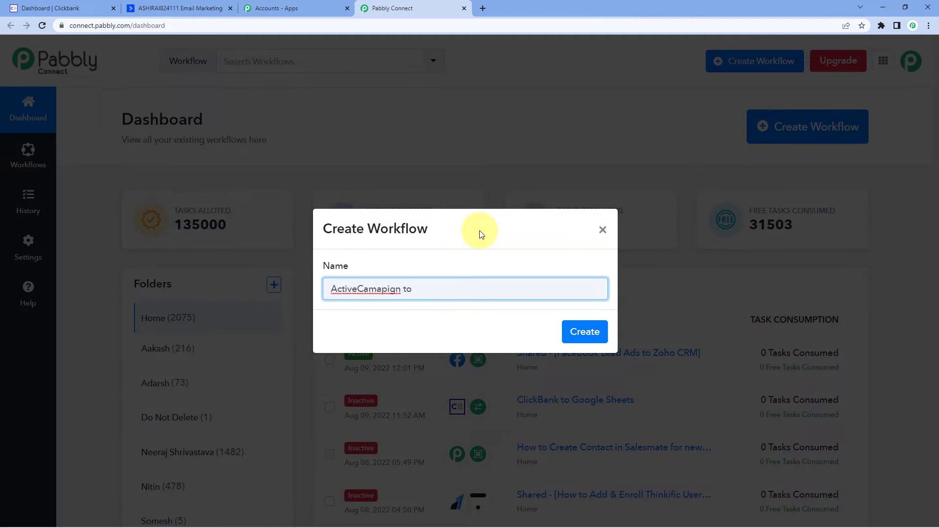
{"action": "key", "text": "ctrl+a"}
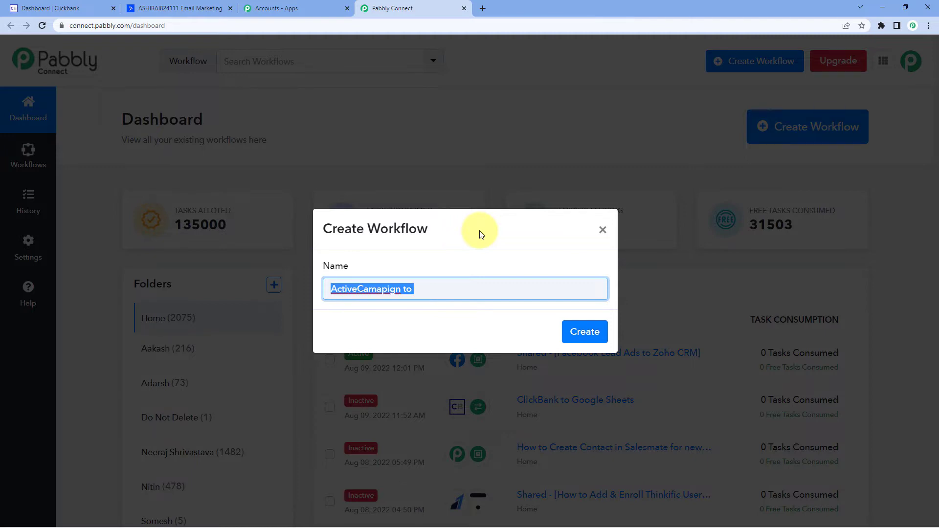
{"action": "type", "text": "ClickBank to"}
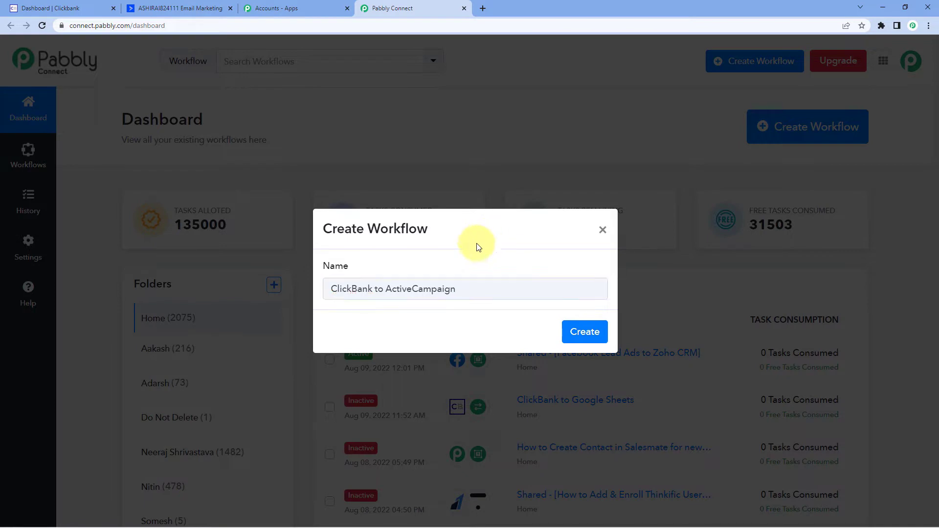
{"action": "left_click", "coordinate": [575, 332]}
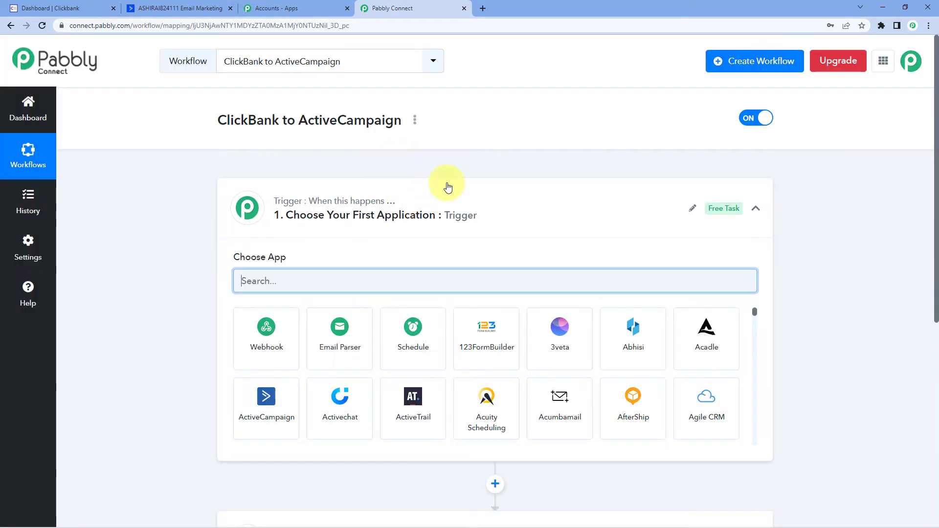
{"action": "left_click", "coordinate": [406, 200]}
{"action": "scroll", "coordinate": [163, 215], "scroll_direction": "down", "scroll_amount": 1}
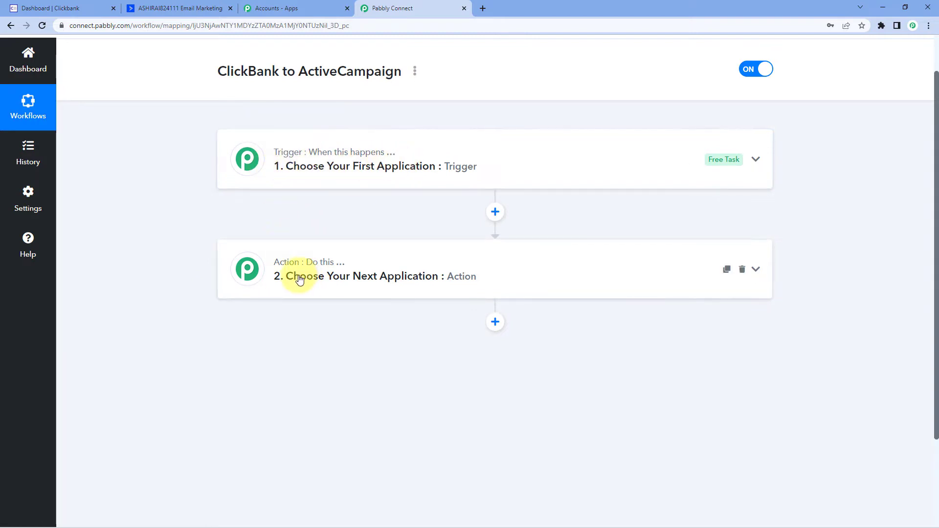
{"action": "left_click", "coordinate": [325, 168]}
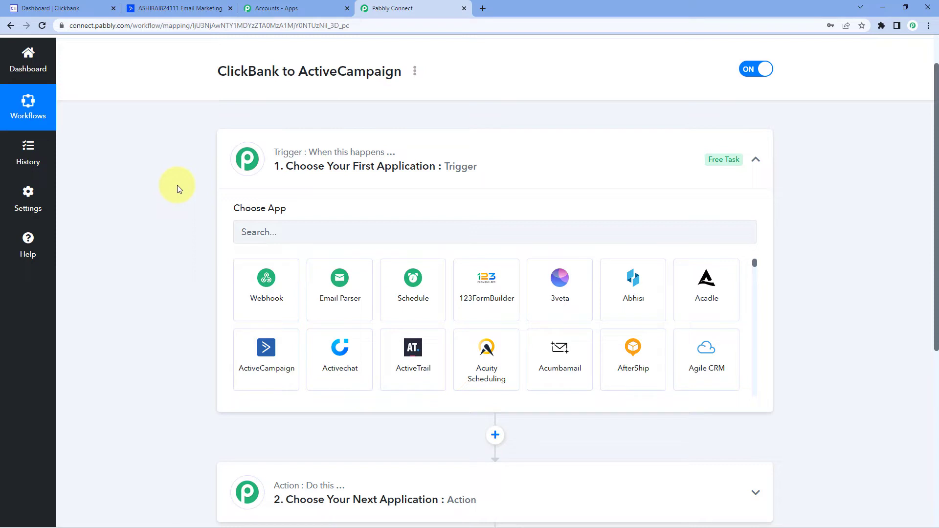
Set the workflow's trigger app to ClickBank with New Sales as the trigger event.
{"action": "scroll", "coordinate": [174, 167], "scroll_direction": "down", "scroll_amount": 1}
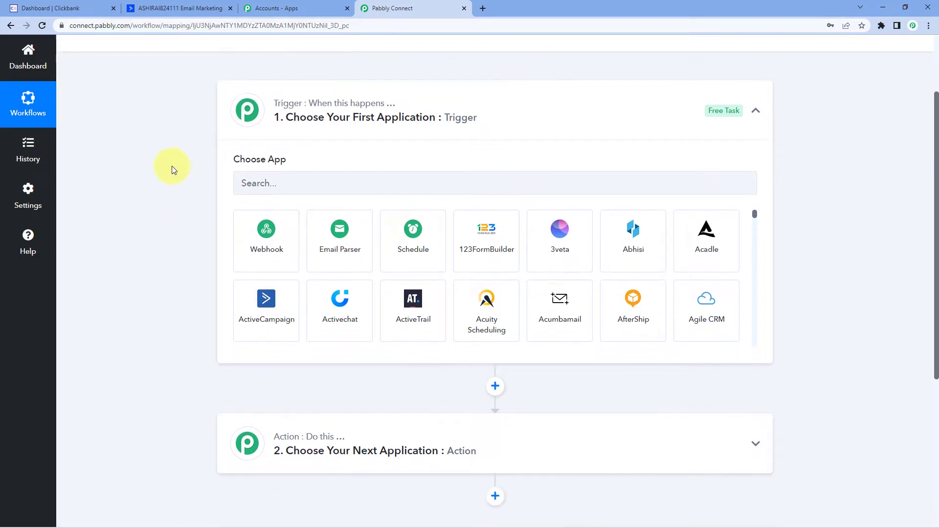
{"action": "left_click", "coordinate": [290, 184]}
{"action": "type", "text": "Clic"}
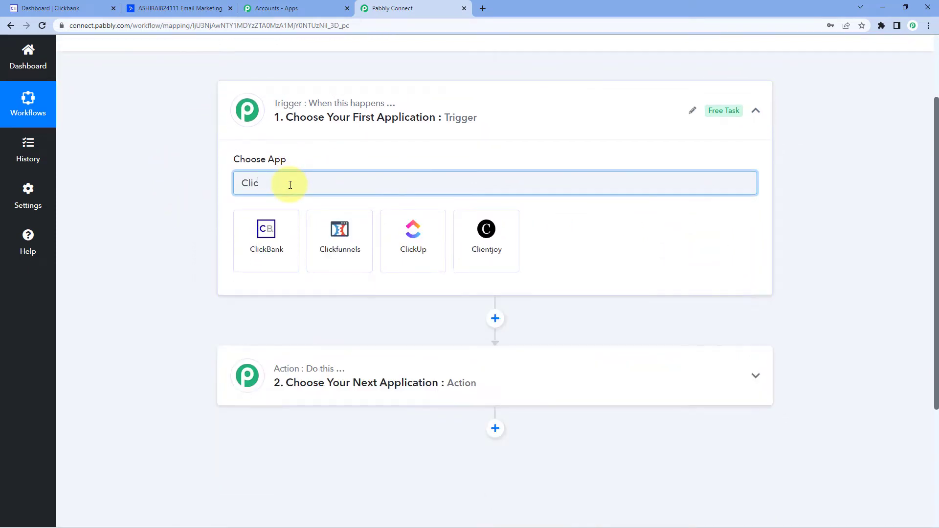
{"action": "type", "text": "kBank"}
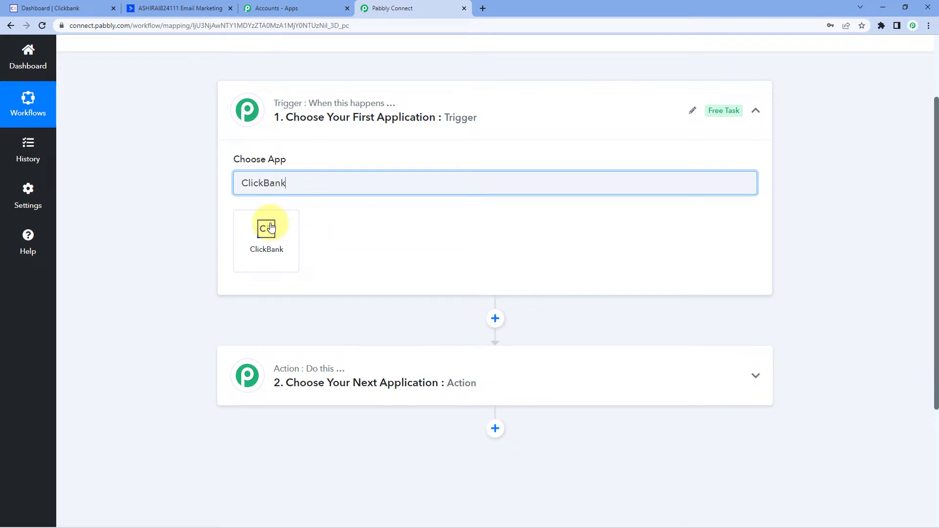
{"action": "left_click", "coordinate": [267, 230]}
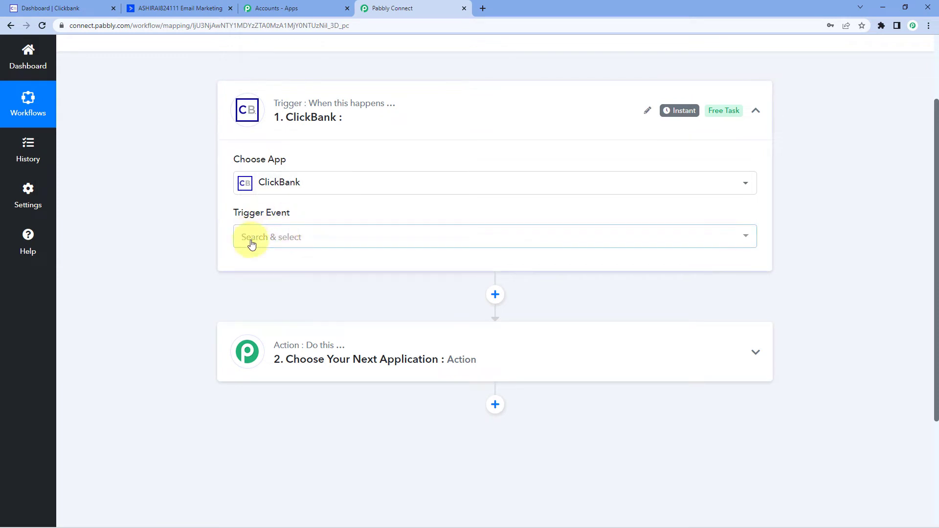
{"action": "left_click", "coordinate": [279, 240]}
{"action": "left_click", "coordinate": [314, 294]}
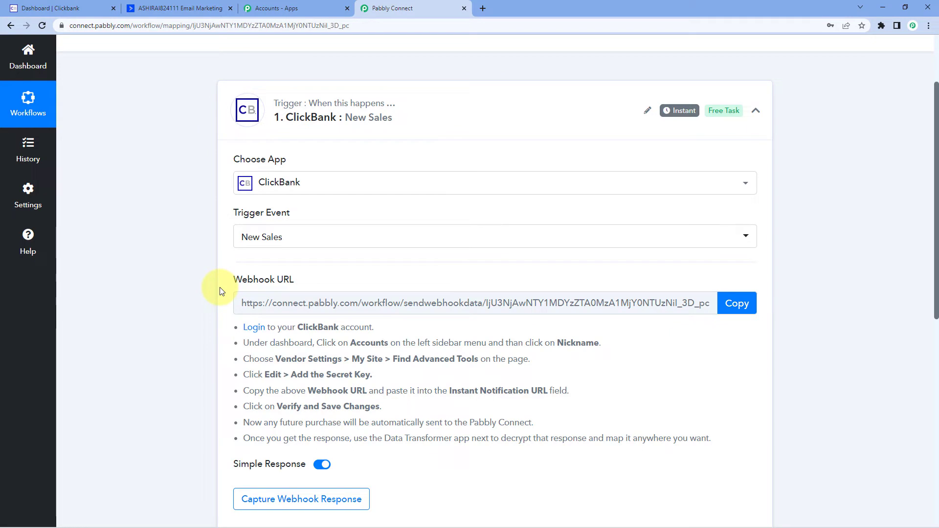
Review the ClickBank setup instructions and copy the trigger's webhook URL.
{"action": "scroll", "coordinate": [219, 292], "scroll_direction": "down", "scroll_amount": 4}
{"action": "scroll", "coordinate": [216, 279], "scroll_direction": "up", "scroll_amount": 2}
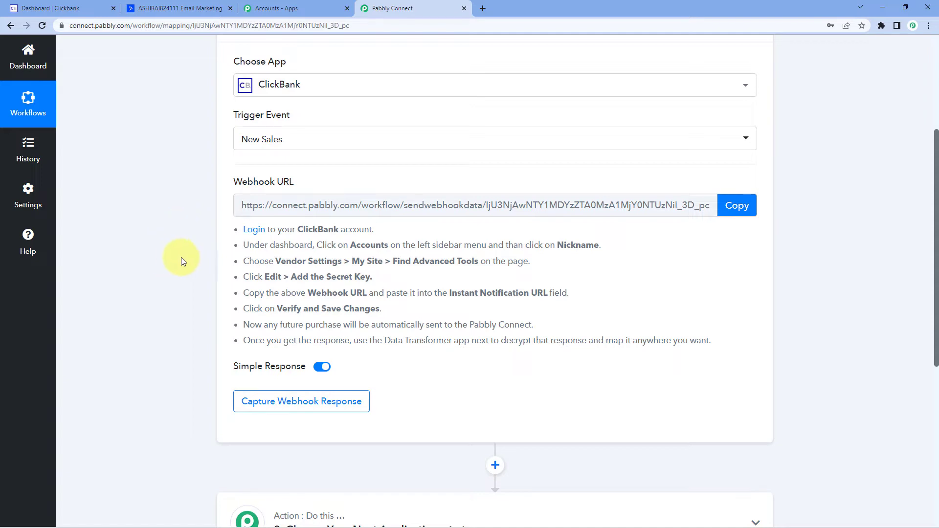
{"action": "left_click_drag", "start_coordinate": [250, 230], "coordinate": [394, 294]}
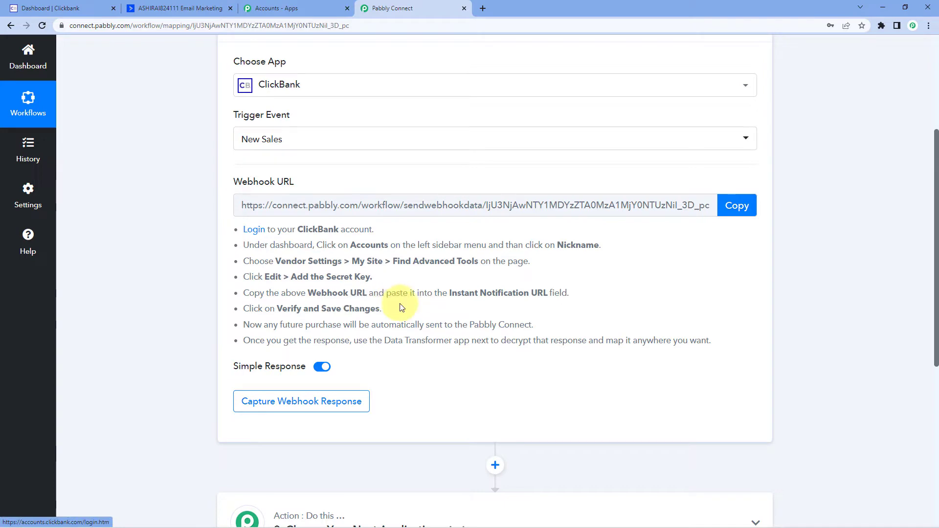
{"action": "left_click", "coordinate": [737, 206]}
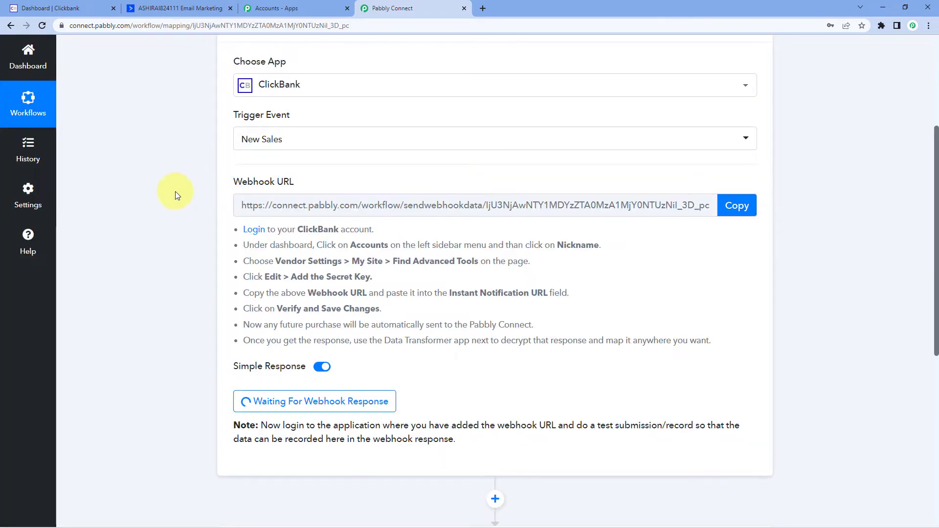
Switch to ClickBank and open the existing account nickname from the accounts list.
{"action": "left_click", "coordinate": [58, 8]}
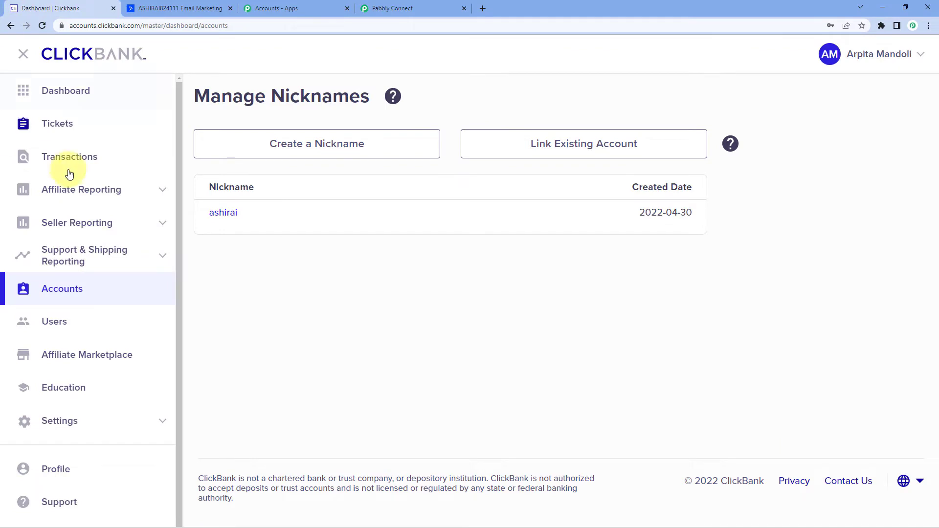
{"action": "left_click", "coordinate": [83, 92]}
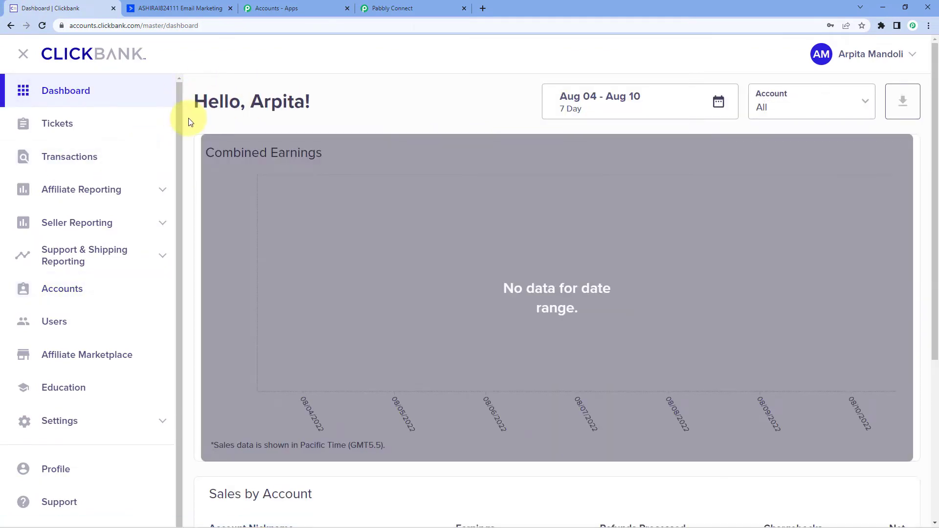
{"action": "left_click", "coordinate": [101, 295]}
{"action": "left_click", "coordinate": [222, 215]}
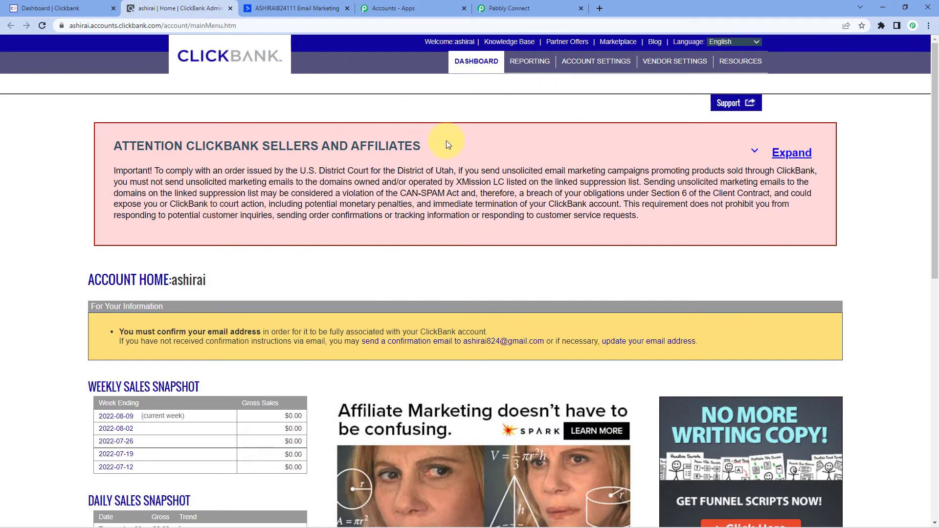
Open the Advanced Tools section of My Site in the vendor settings for editing.
{"action": "left_click", "coordinate": [670, 65]}
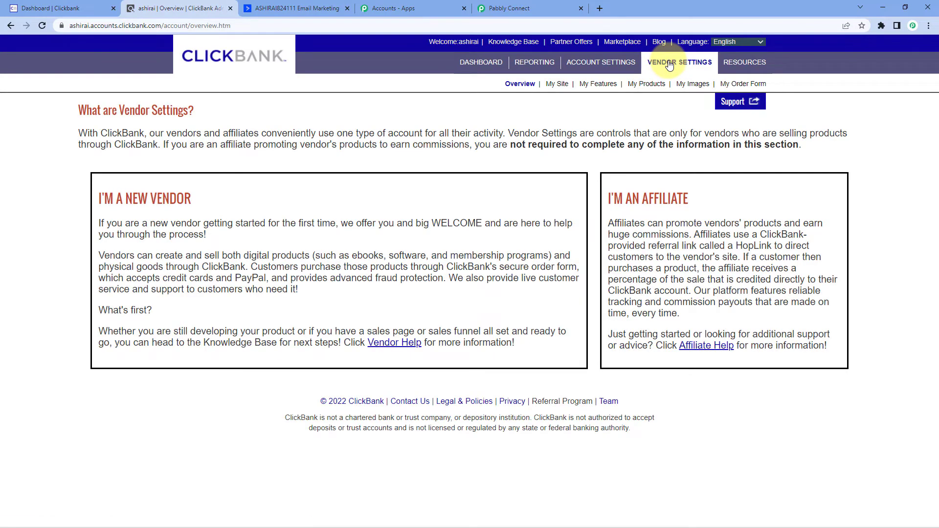
{"action": "left_click", "coordinate": [558, 85]}
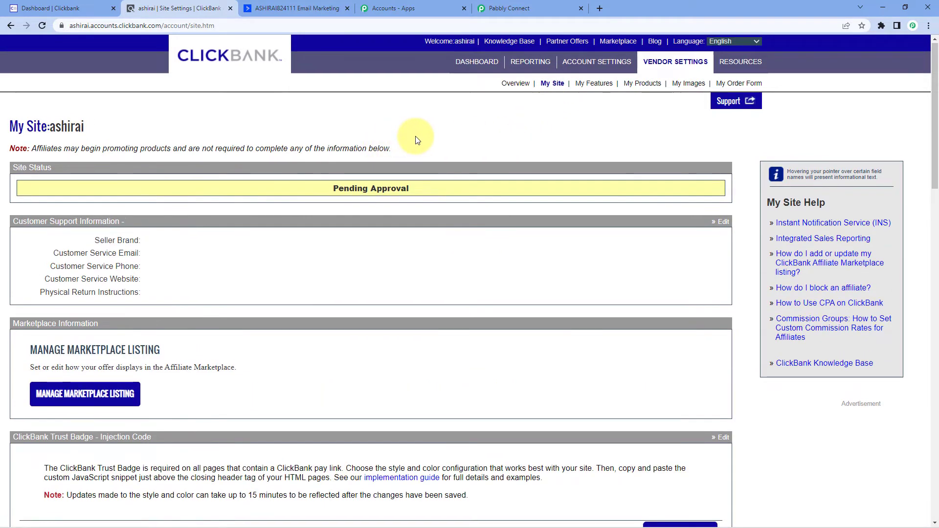
{"action": "scroll", "coordinate": [416, 138], "scroll_direction": "down", "scroll_amount": 3}
{"action": "scroll", "coordinate": [416, 140], "scroll_direction": "down", "scroll_amount": 9}
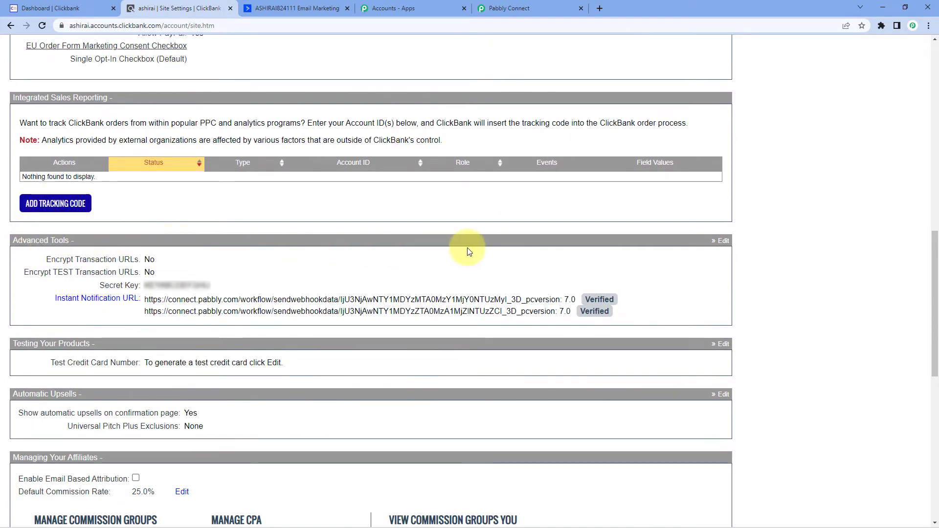
{"action": "left_click", "coordinate": [720, 243]}
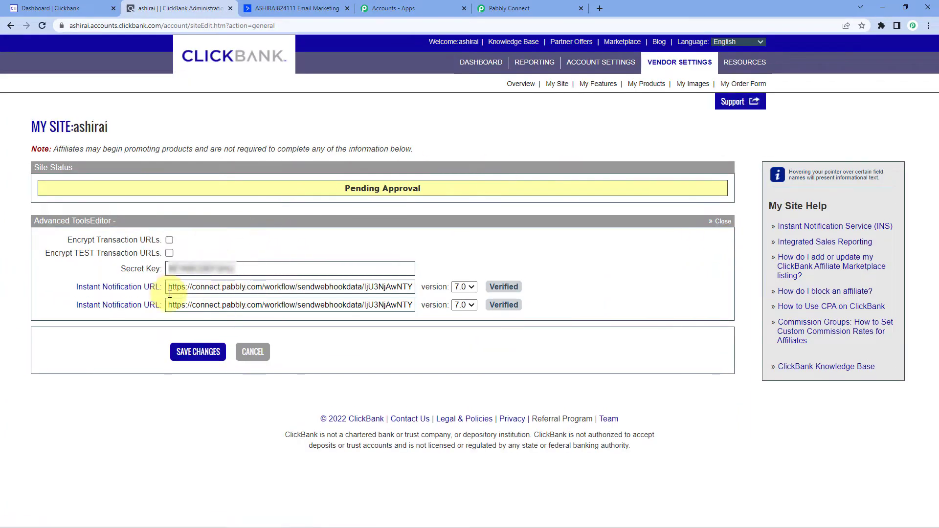
Clear the first Instant Notification URL in the Advanced Tools editor.
{"action": "mouse_move", "coordinate": [105, 293]}
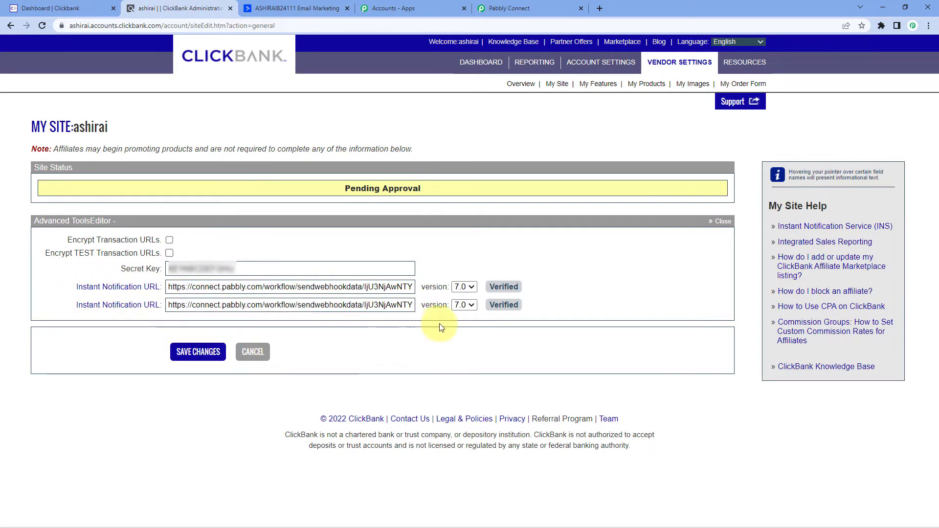
{"action": "left_click", "coordinate": [385, 289]}
{"action": "key", "text": "ctrl+a"}
{"action": "key", "text": "BackSpace"}
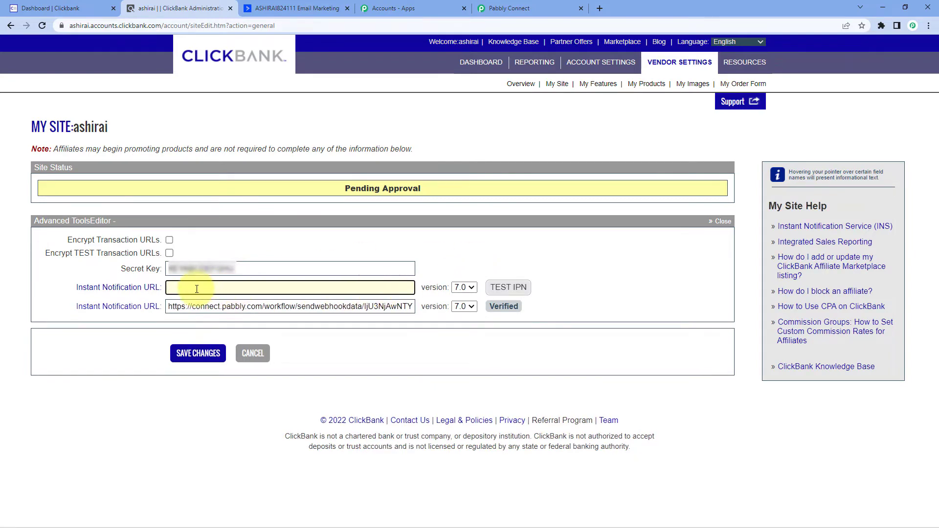
Copy the Pabbly Connect webhook URL into ClickBank's empty Instant Notification URL field, test it, and return to Pabbly Connect.
{"action": "left_click", "coordinate": [502, 8]}
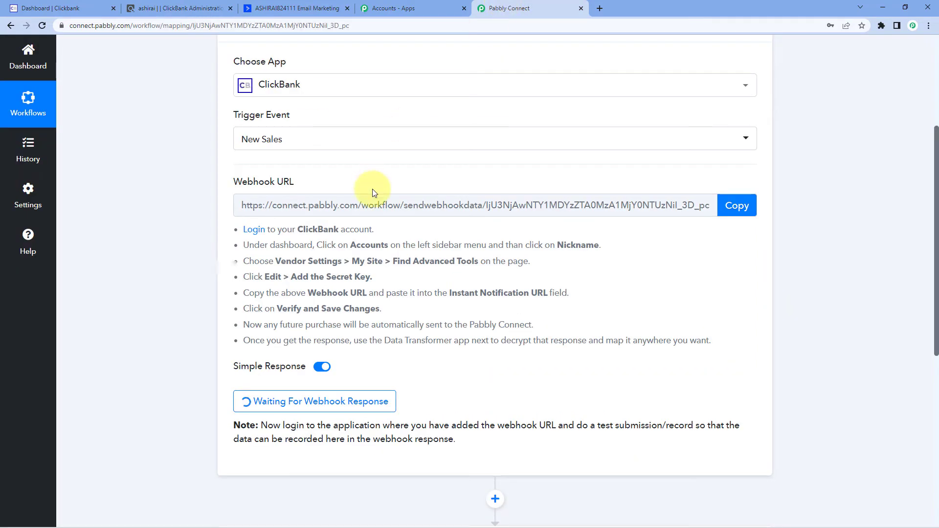
{"action": "left_click", "coordinate": [740, 207]}
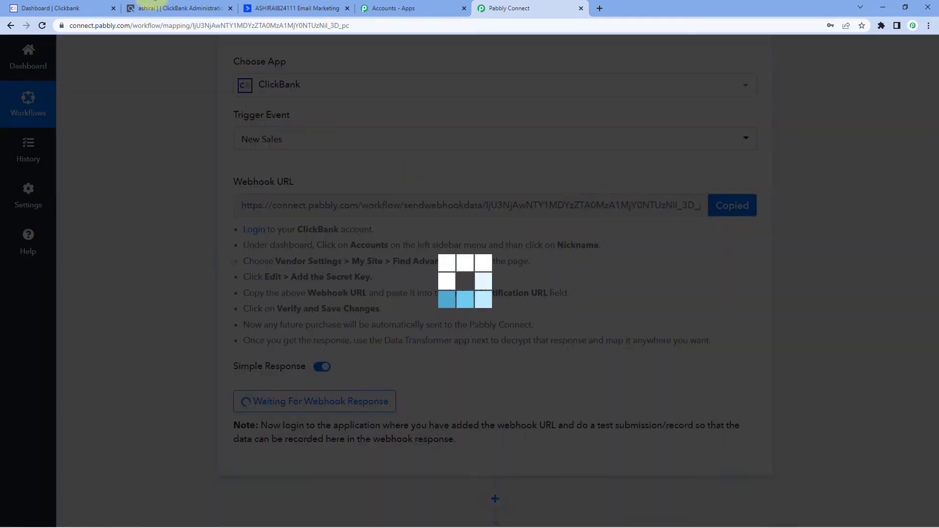
{"action": "left_click", "coordinate": [167, 8]}
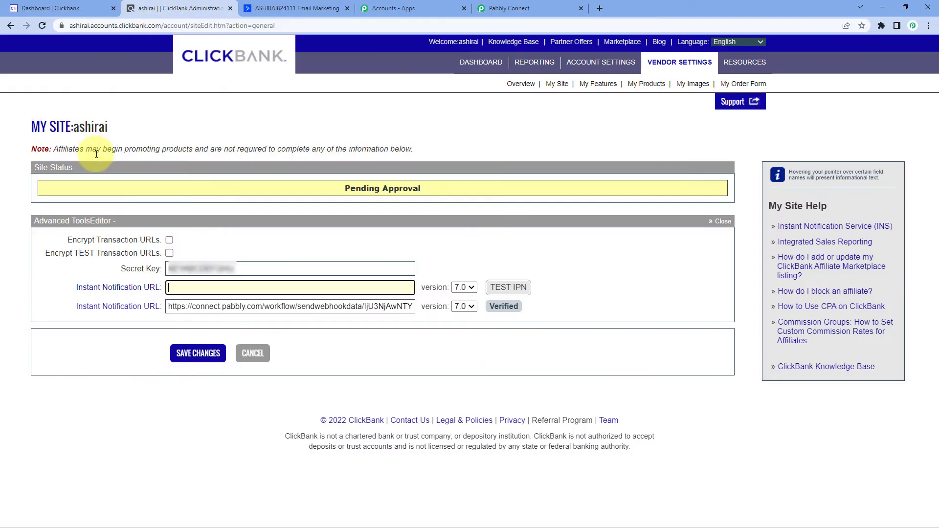
{"action": "right_click", "coordinate": [186, 289]}
{"action": "left_click", "coordinate": [199, 367]}
{"action": "left_click", "coordinate": [430, 260]}
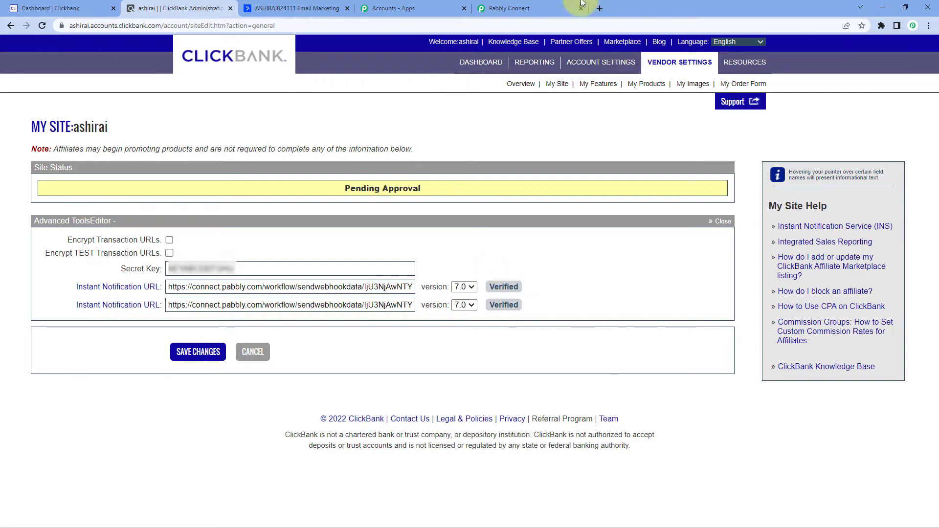
{"action": "left_click", "coordinate": [544, 6]}
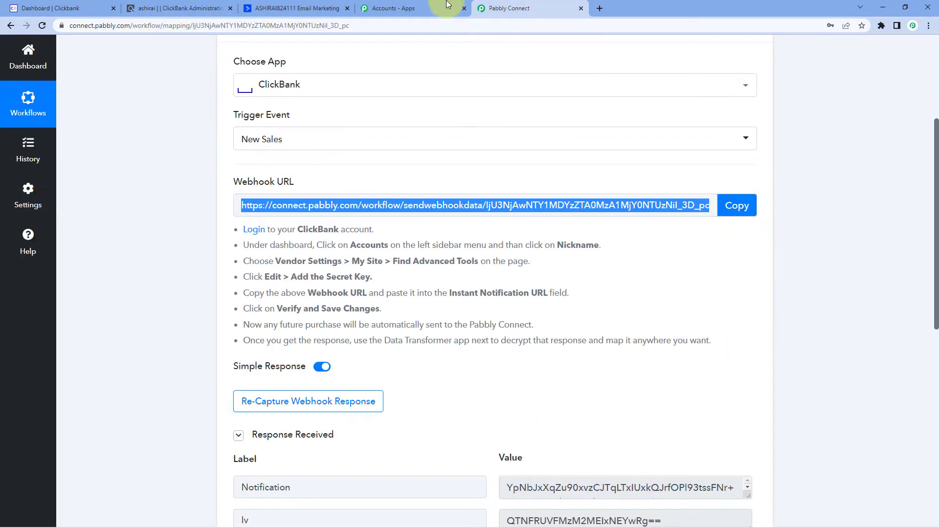
Examine the Notification and Iv fields of the captured webhook response, enlarging the Notification value box.
{"action": "scroll", "coordinate": [163, 244], "scroll_direction": "down", "scroll_amount": 4}
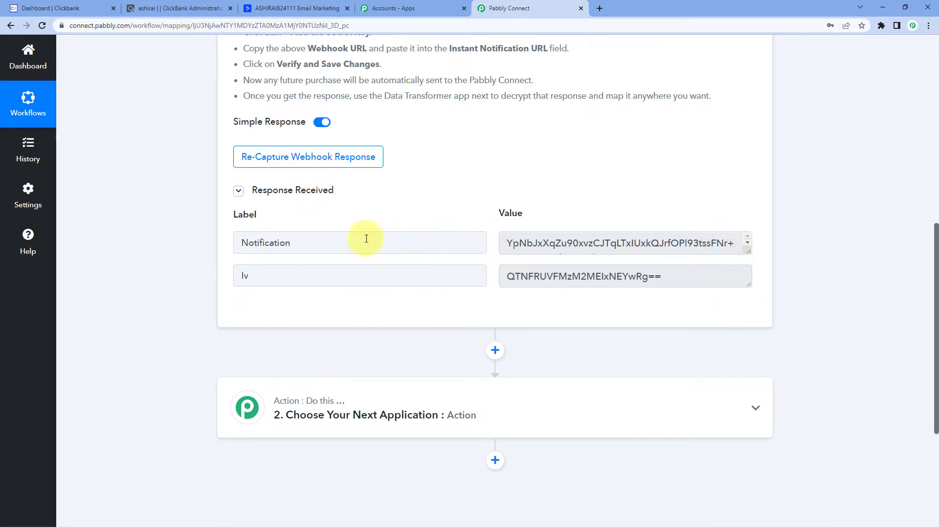
{"action": "left_click_drag", "start_coordinate": [367, 236], "coordinate": [213, 250]}
{"action": "left_click", "coordinate": [277, 279]}
{"action": "left_click_drag", "start_coordinate": [277, 278], "coordinate": [189, 283]}
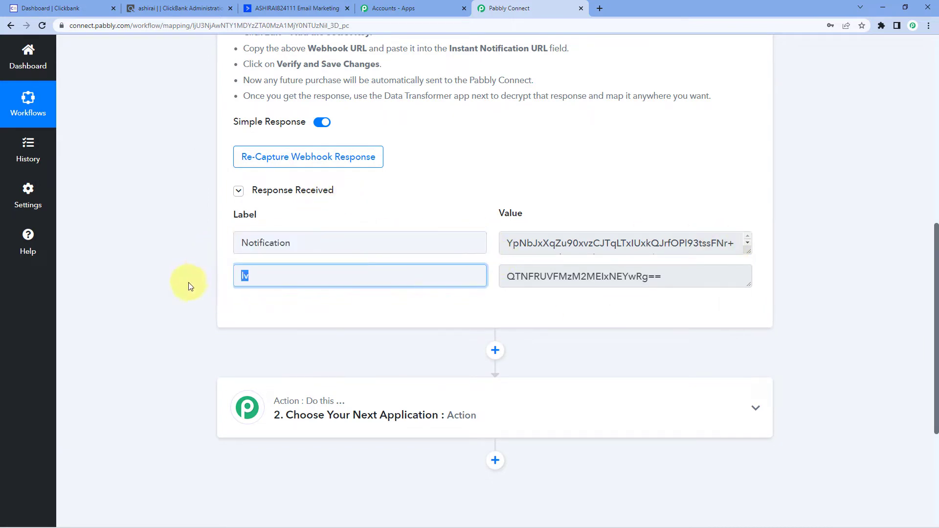
{"action": "left_click", "coordinate": [191, 283]}
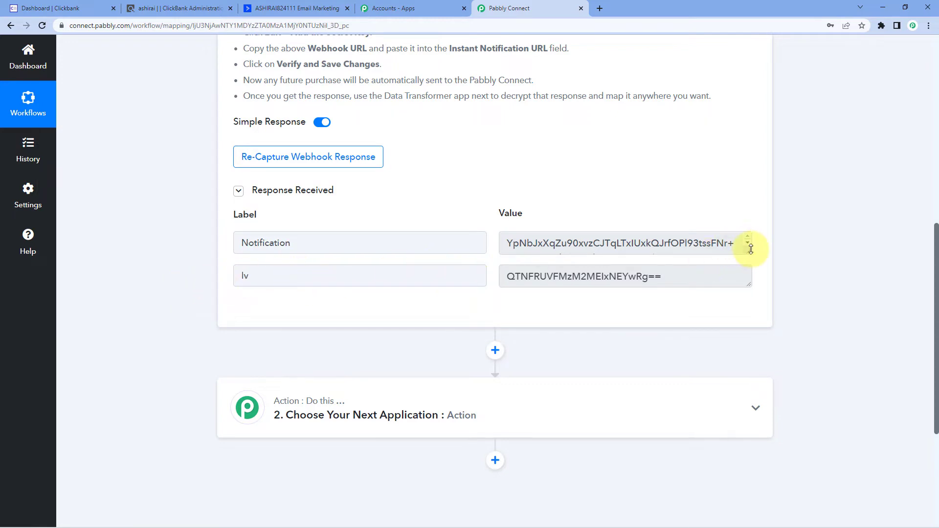
{"action": "left_click_drag", "start_coordinate": [752, 250], "coordinate": [765, 325]}
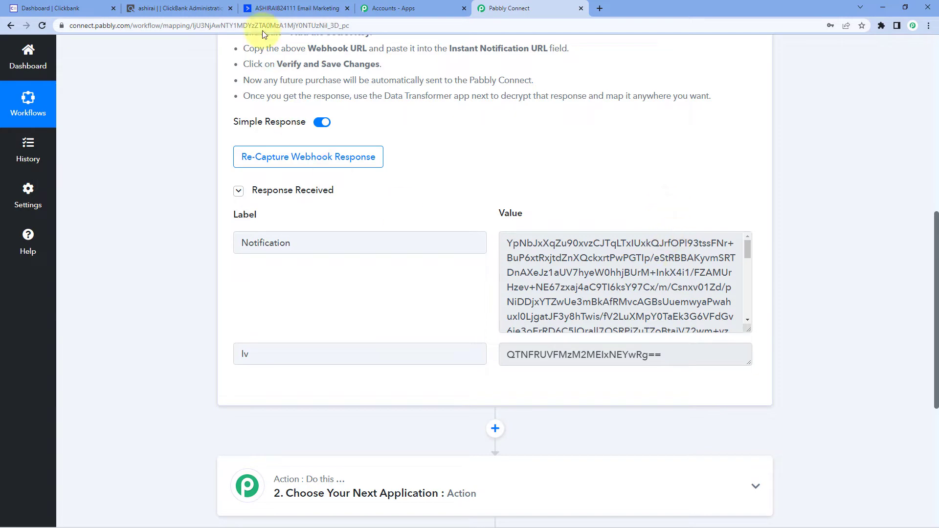
Switch to ClickBank, save the Advanced Tools changes, and return to the Pabbly Connect workflow.
{"action": "left_click", "coordinate": [191, 8]}
{"action": "left_click", "coordinate": [201, 352]}
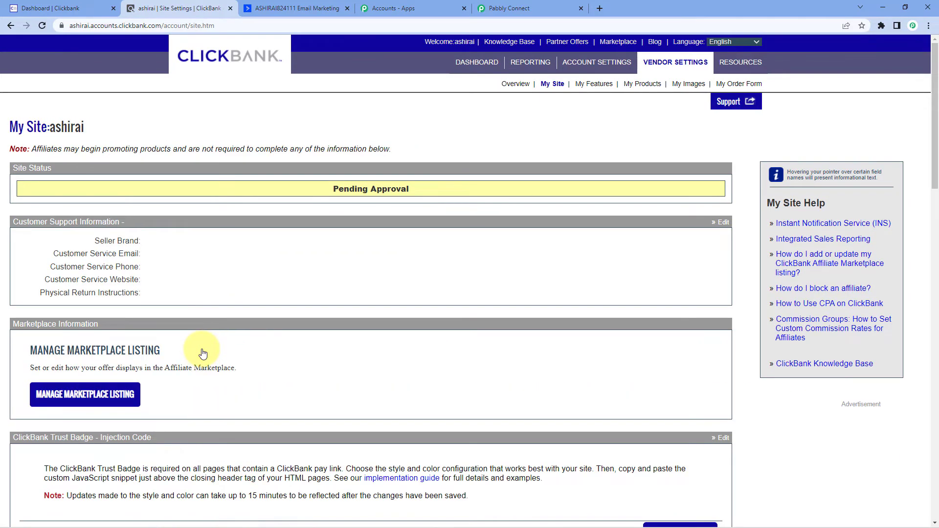
{"action": "left_click", "coordinate": [526, 6]}
Choose Data Transformer by Pabbly as the app for the workflow's second step.
{"action": "scroll", "coordinate": [157, 212], "scroll_direction": "down", "scroll_amount": 1}
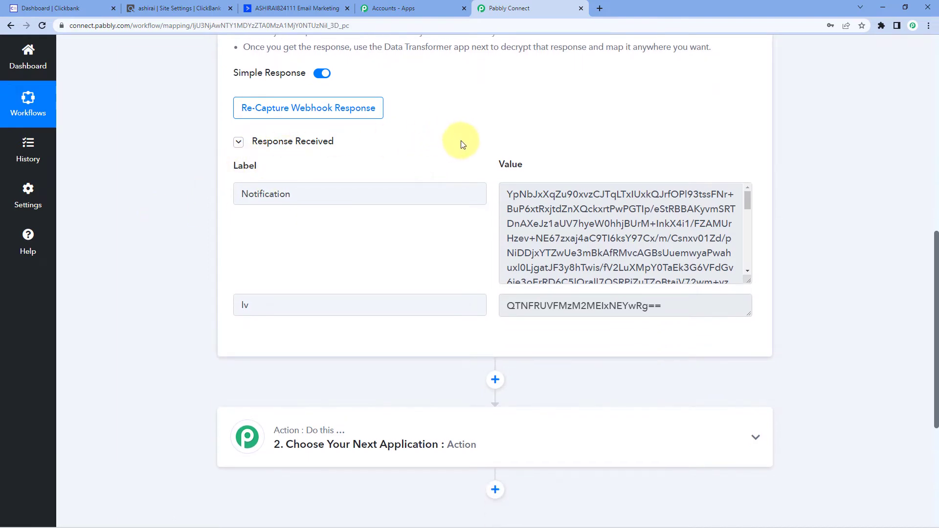
{"action": "scroll", "coordinate": [462, 144], "scroll_direction": "up", "scroll_amount": 3}
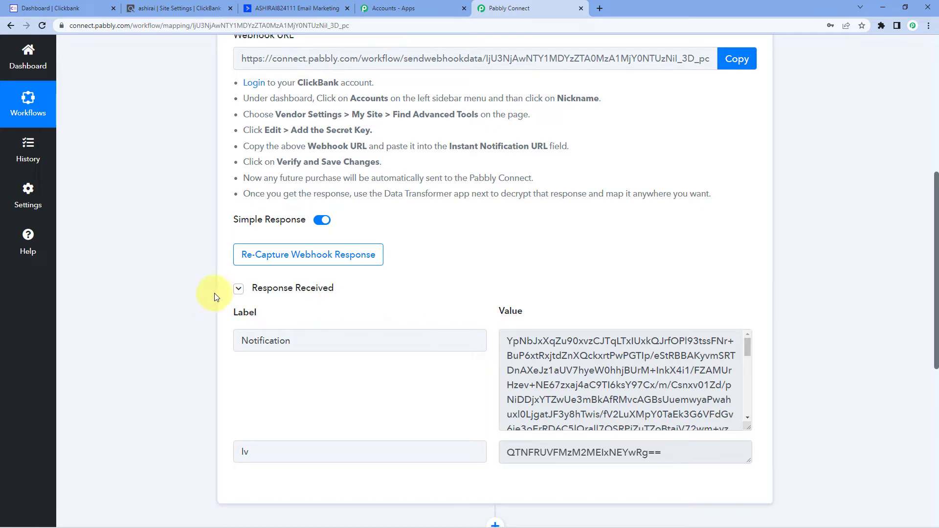
{"action": "scroll", "coordinate": [196, 285], "scroll_direction": "down", "scroll_amount": 6}
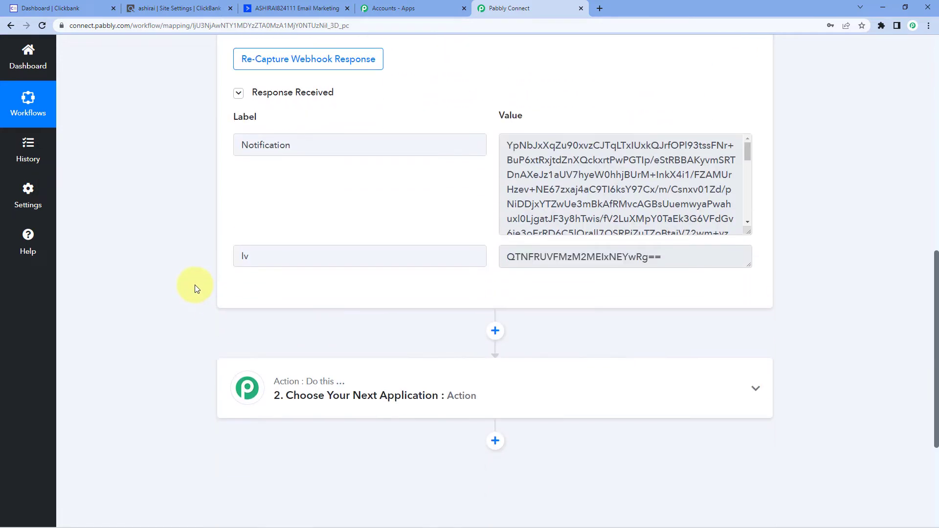
{"action": "scroll", "coordinate": [195, 285], "scroll_direction": "down", "scroll_amount": 2}
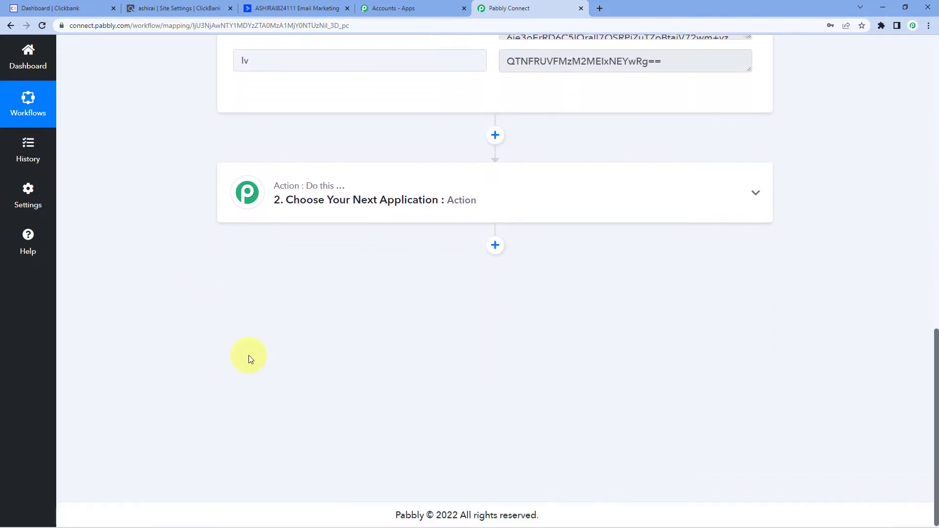
{"action": "left_click", "coordinate": [360, 216]}
{"action": "scroll", "coordinate": [189, 237], "scroll_direction": "down", "scroll_amount": 1}
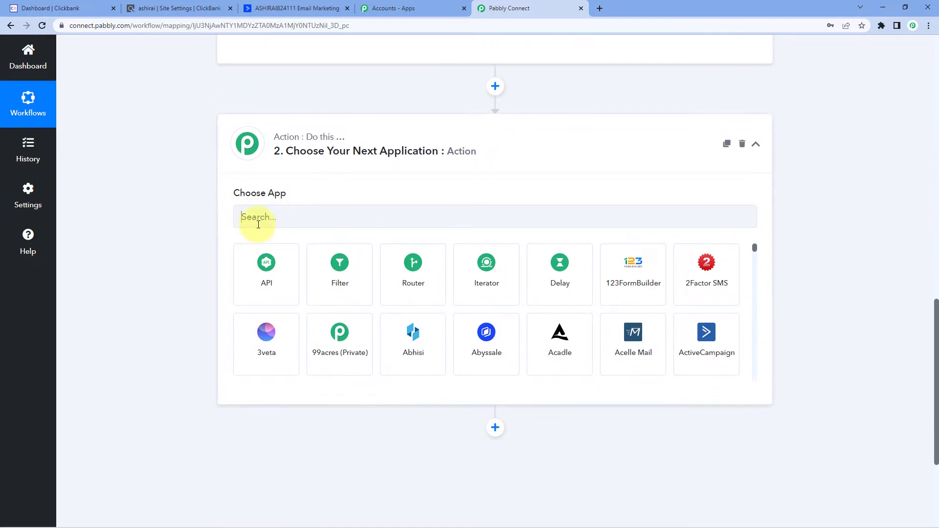
{"action": "left_click", "coordinate": [256, 219]}
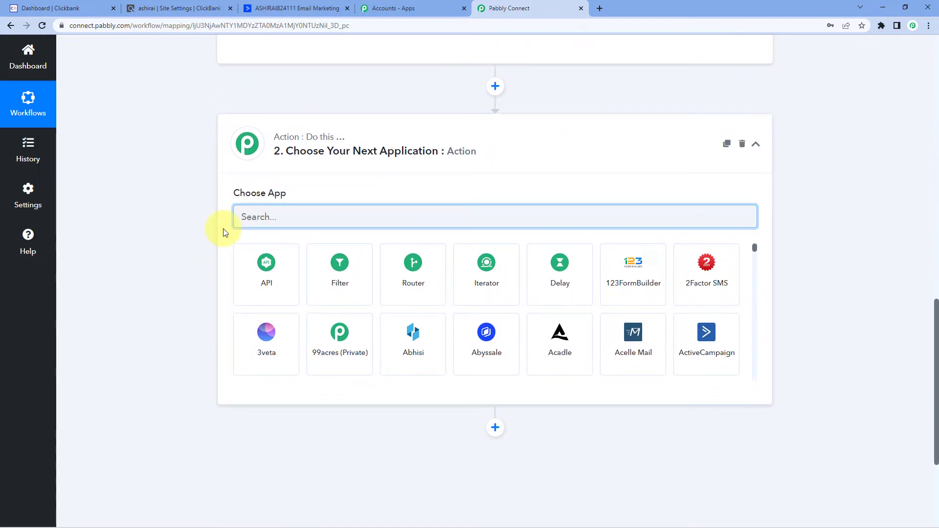
{"action": "type", "text": "Data"}
{"action": "left_click", "coordinate": [327, 254]}
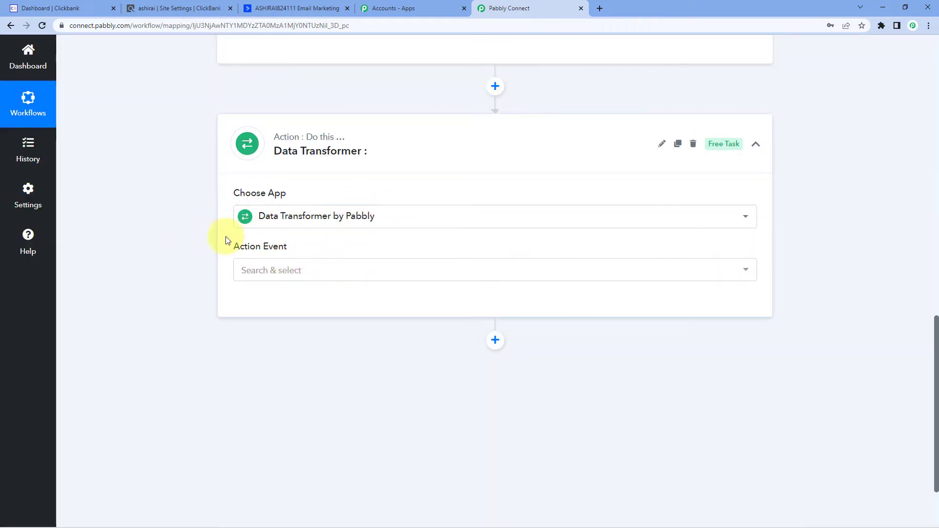
Set the Data Transformer's action event to ClickBank and connect it.
{"action": "left_click", "coordinate": [300, 272]}
{"action": "scroll", "coordinate": [181, 272], "scroll_direction": "down", "scroll_amount": 2}
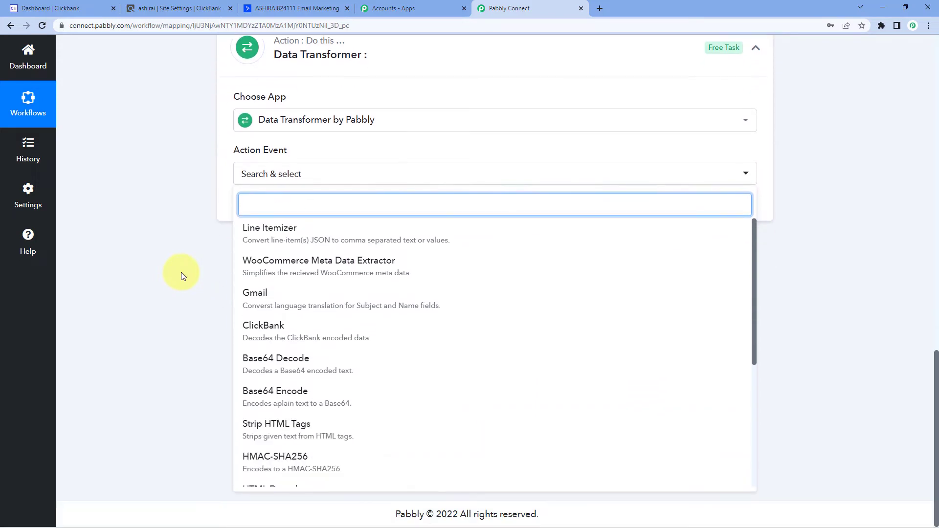
{"action": "left_click", "coordinate": [293, 333]}
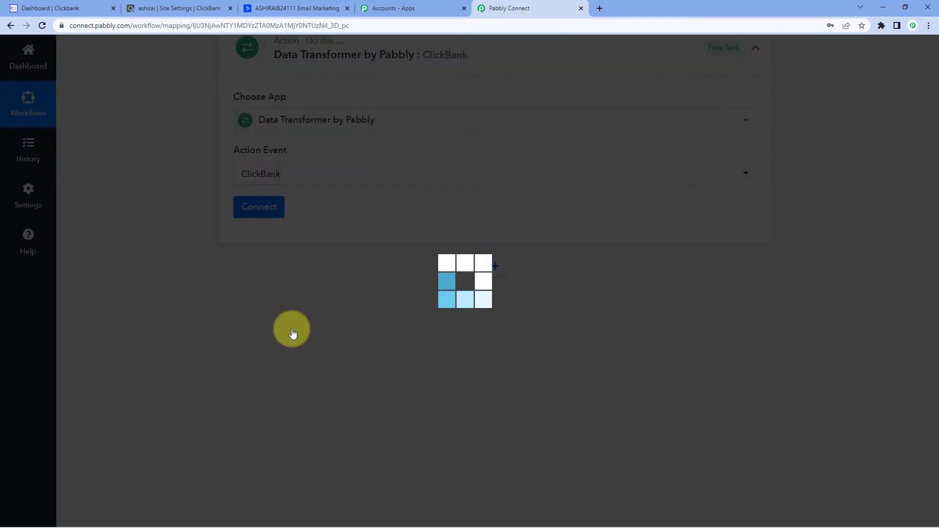
{"action": "left_click", "coordinate": [264, 210]}
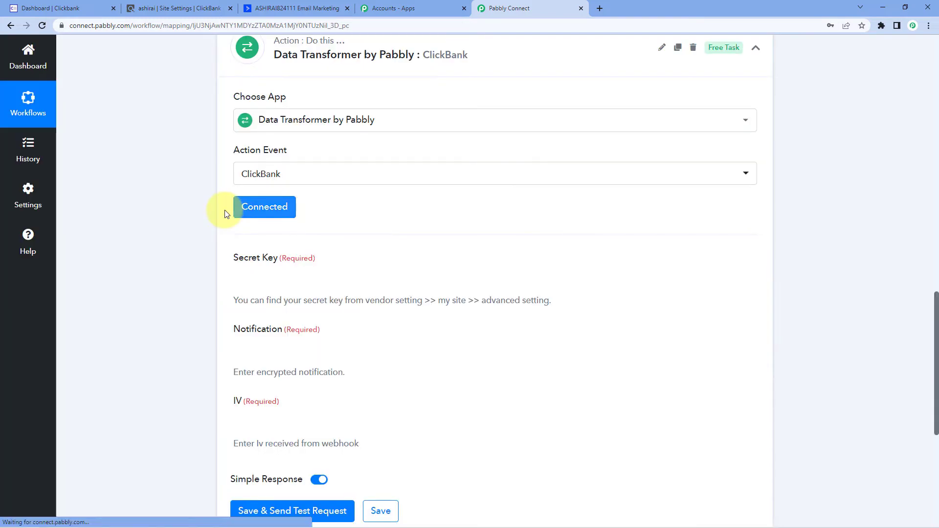
Switch to ClickBank and copy the secret key from the Advanced Tools section of My Site.
{"action": "scroll", "coordinate": [198, 233], "scroll_direction": "down", "scroll_amount": 1}
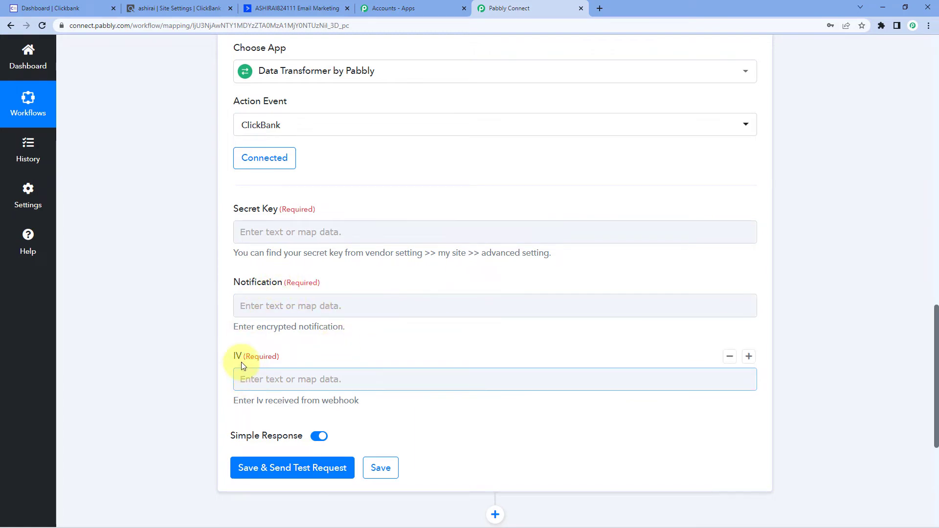
{"action": "scroll", "coordinate": [234, 359], "scroll_direction": "up", "scroll_amount": 8}
{"action": "scroll", "coordinate": [227, 350], "scroll_direction": "up", "scroll_amount": 2}
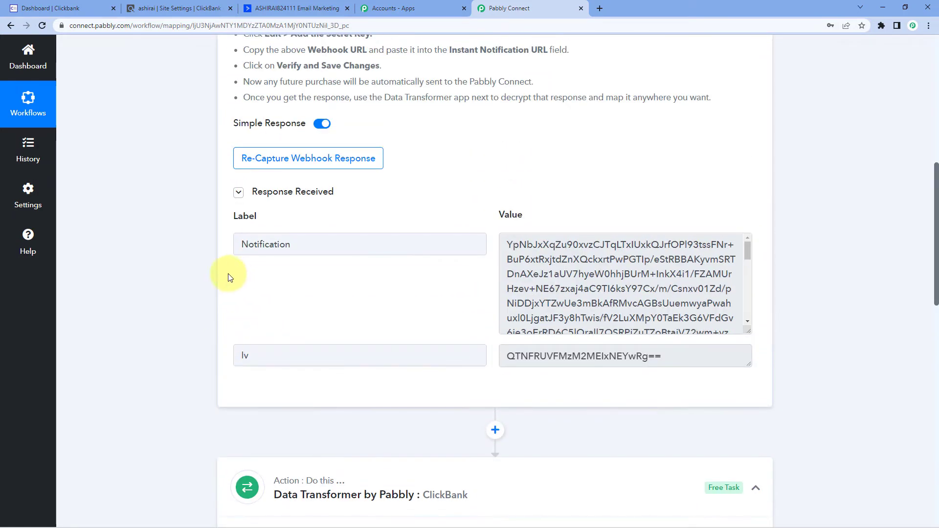
{"action": "scroll", "coordinate": [329, 315], "scroll_direction": "down", "scroll_amount": 10}
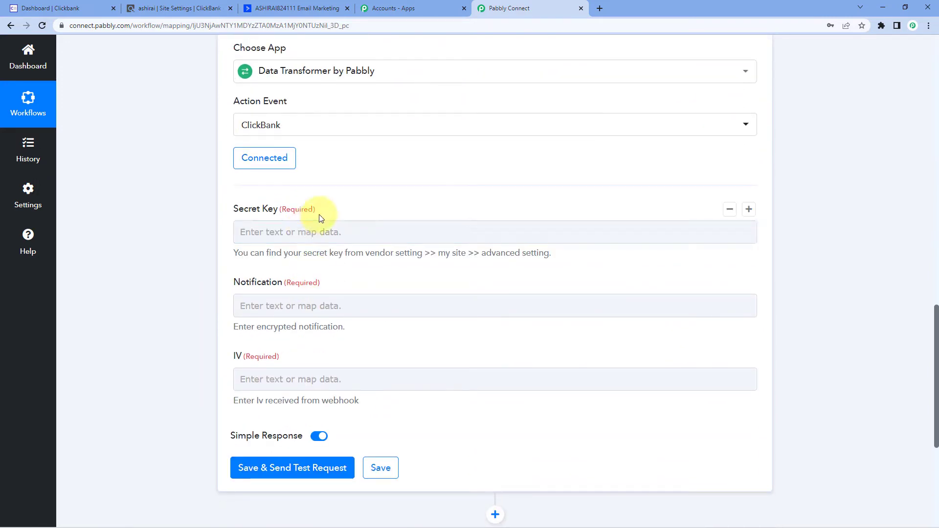
{"action": "left_click", "coordinate": [178, 8]}
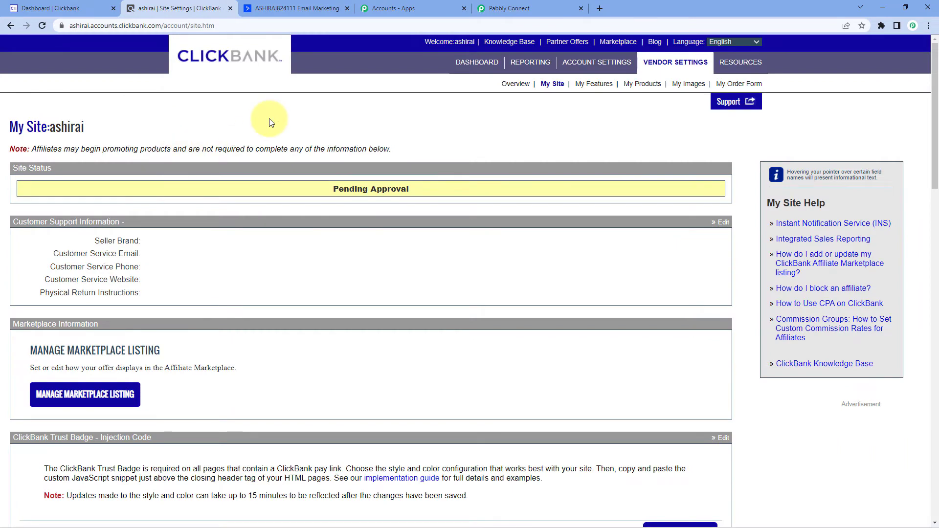
{"action": "scroll", "coordinate": [270, 180], "scroll_direction": "down", "scroll_amount": 10}
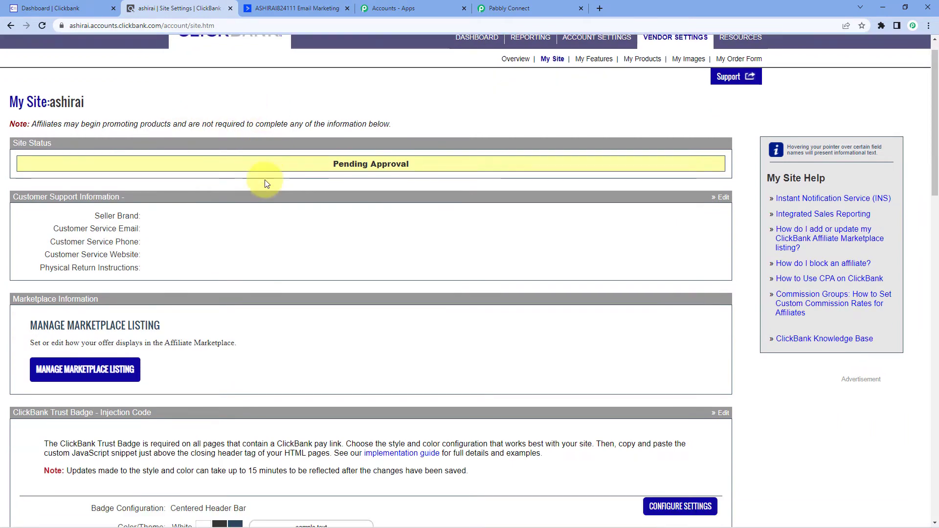
{"action": "scroll", "coordinate": [271, 198], "scroll_direction": "down", "scroll_amount": 1}
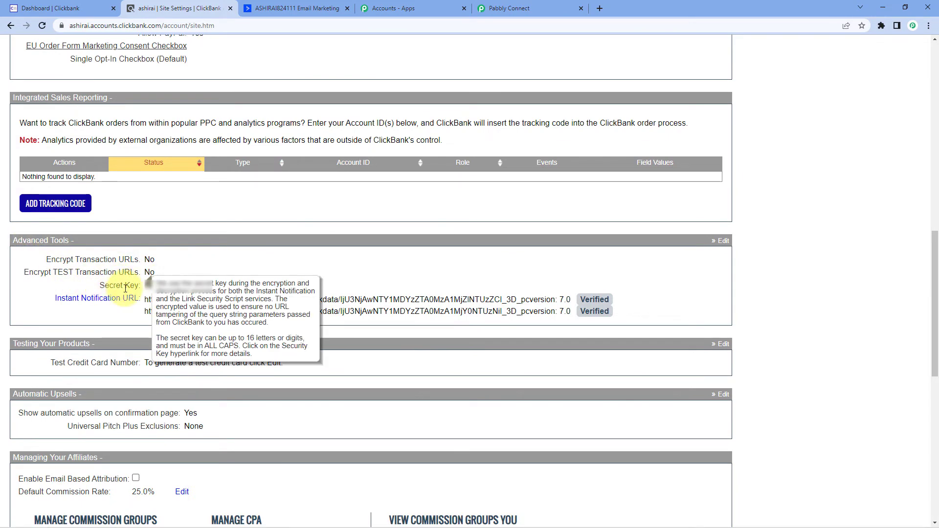
{"action": "left_click_drag", "start_coordinate": [210, 286], "coordinate": [146, 286]}
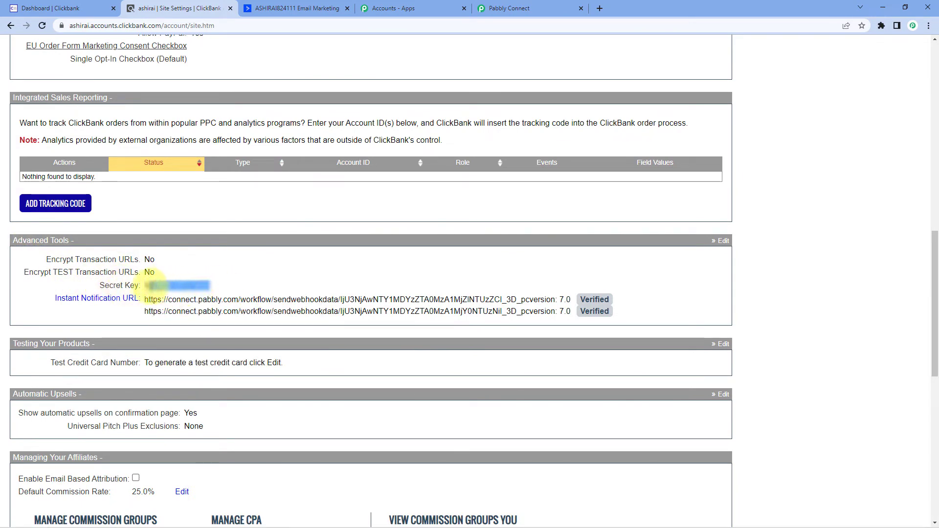
{"action": "right_click", "coordinate": [156, 289]}
{"action": "left_click", "coordinate": [181, 297]}
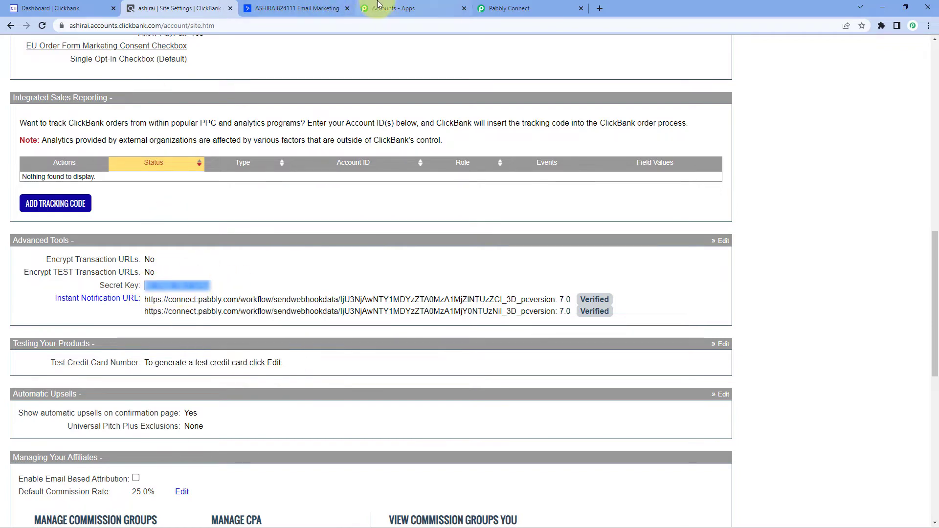
Return to Pabbly Connect and paste the ClickBank secret key into the Data Transformer's Secret Key field.
{"action": "left_click", "coordinate": [494, 8]}
{"action": "left_click", "coordinate": [279, 234]}
{"action": "right_click", "coordinate": [275, 236]}
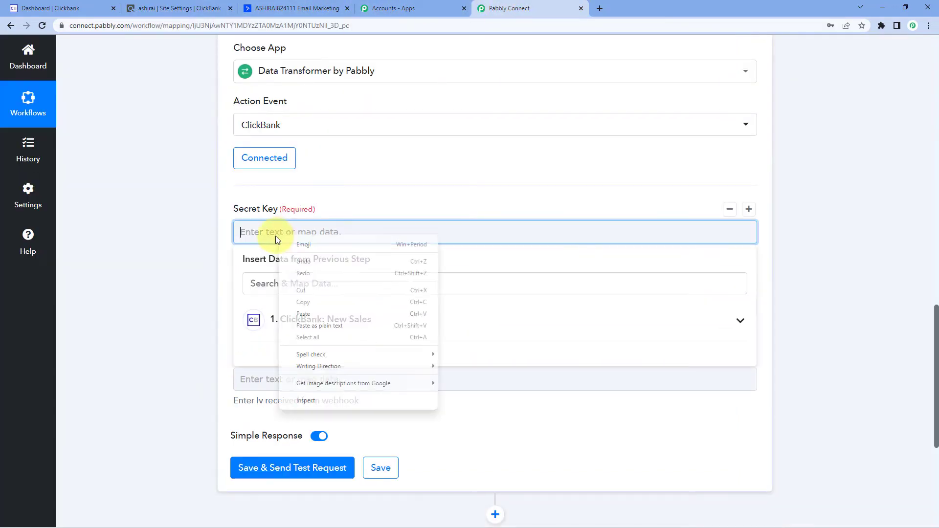
{"action": "left_click", "coordinate": [310, 312]}
{"action": "left_click", "coordinate": [150, 284]}
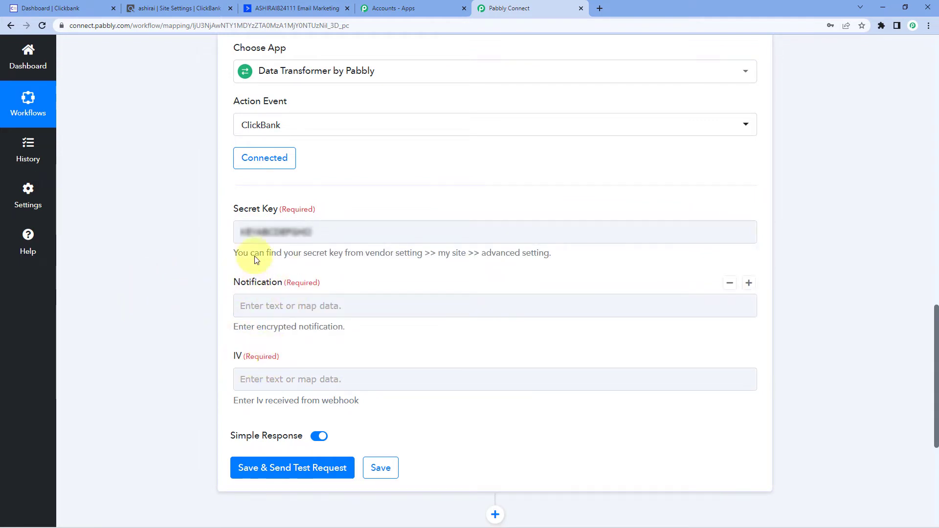
Map the Data Transformer's Notification field to the Notification value from the ClickBank: New Sales step.
{"action": "scroll", "coordinate": [294, 282], "scroll_direction": "up", "scroll_amount": 13}
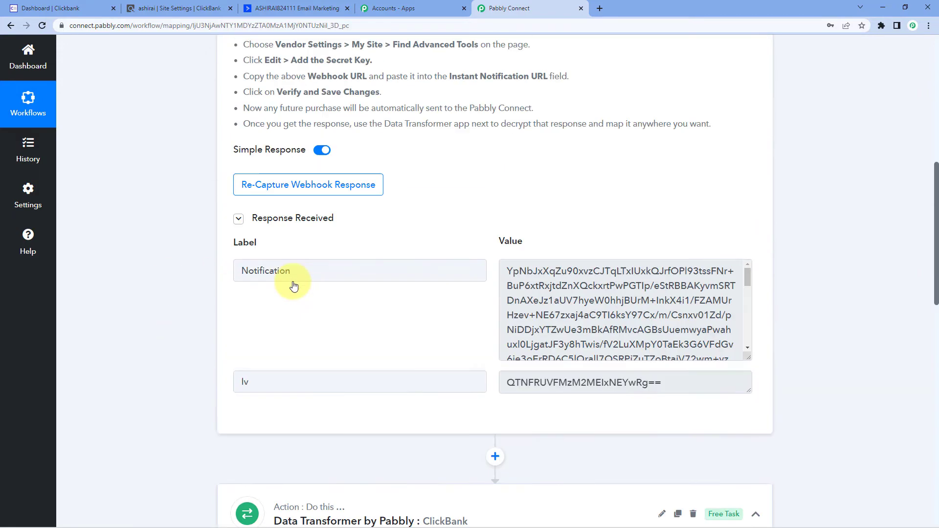
{"action": "scroll", "coordinate": [293, 289], "scroll_direction": "down", "scroll_amount": 3}
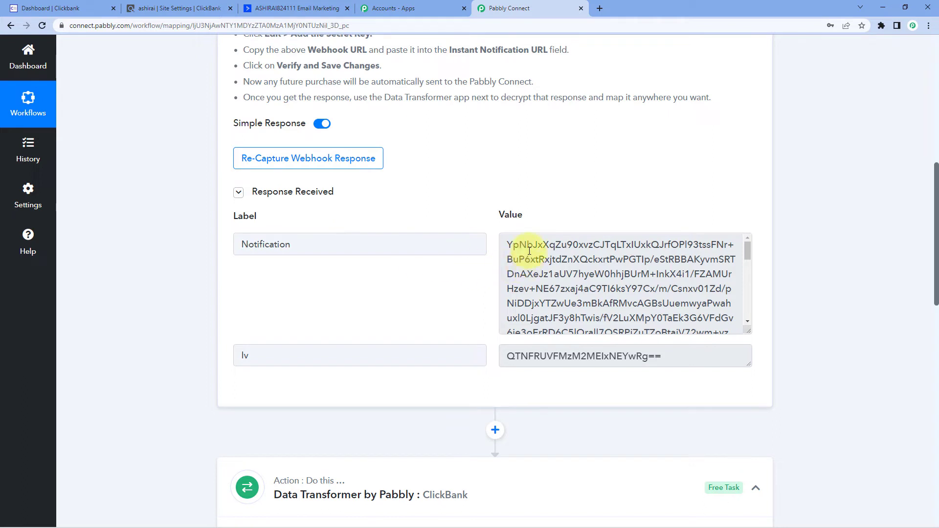
{"action": "left_click_drag", "start_coordinate": [509, 246], "coordinate": [653, 316]}
{"action": "left_click", "coordinate": [651, 316]}
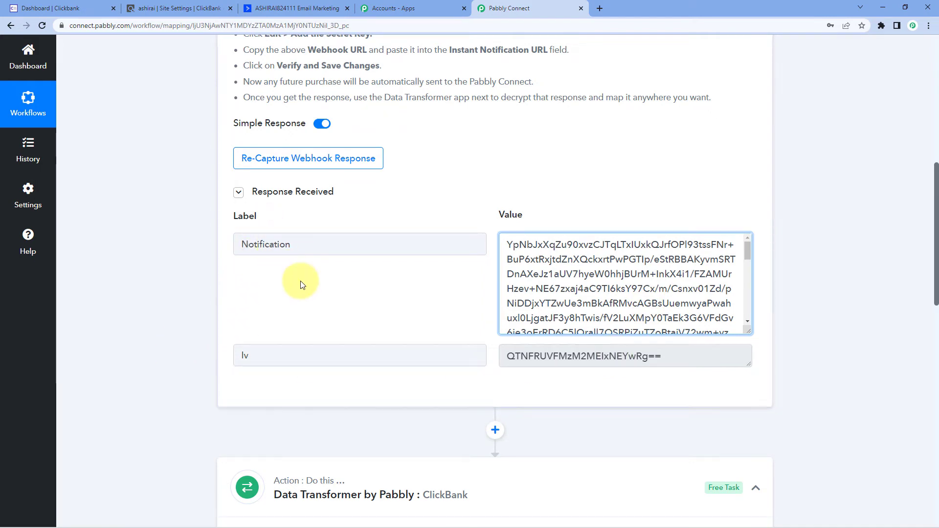
{"action": "scroll", "coordinate": [177, 313], "scroll_direction": "down", "scroll_amount": 12}
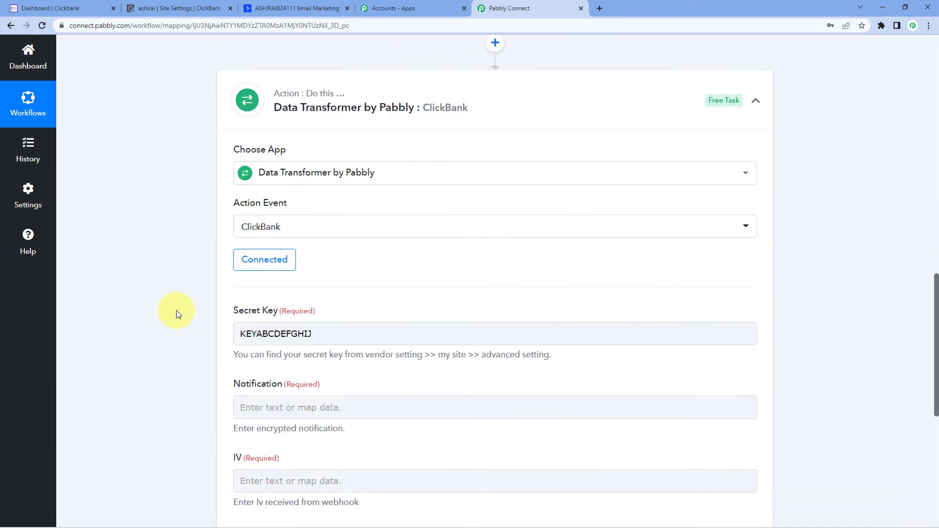
{"action": "left_click", "coordinate": [277, 210]}
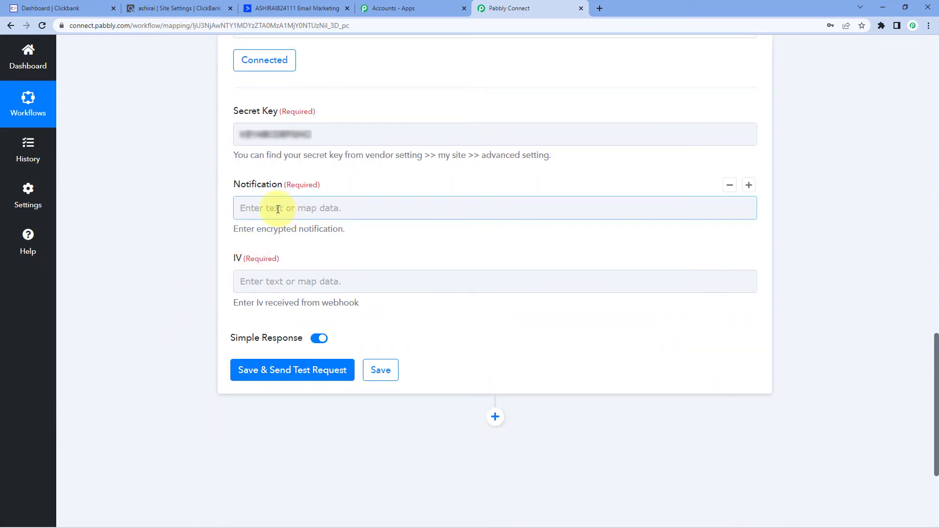
{"action": "left_click", "coordinate": [278, 209]}
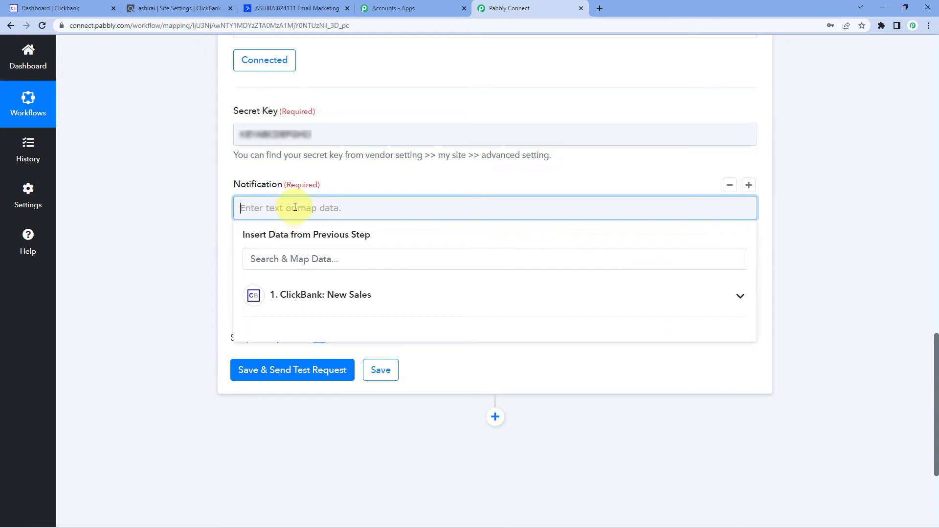
{"action": "left_click", "coordinate": [323, 297]}
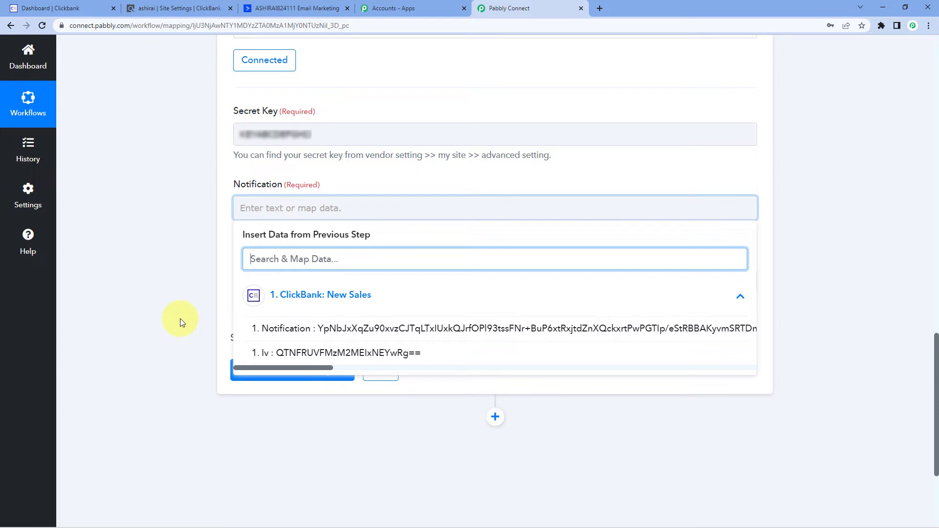
{"action": "left_click", "coordinate": [318, 333]}
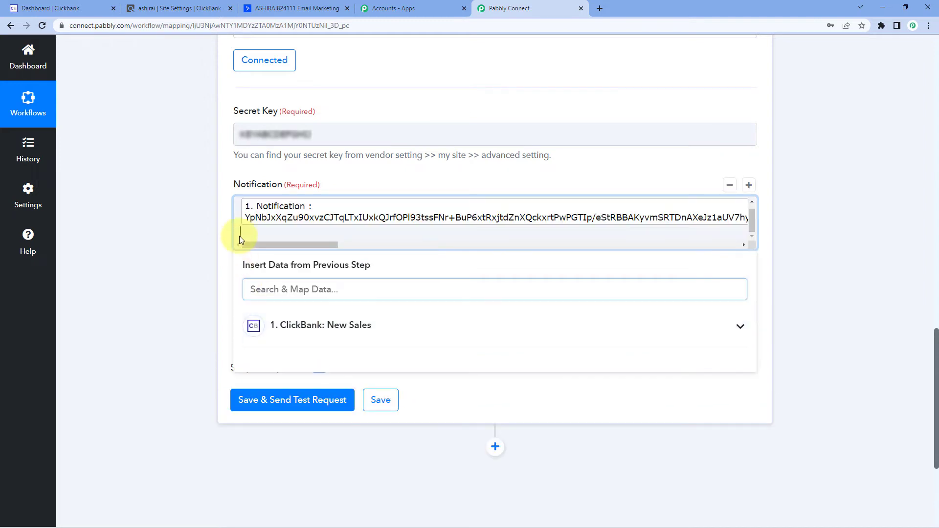
{"action": "left_click", "coordinate": [203, 248]}
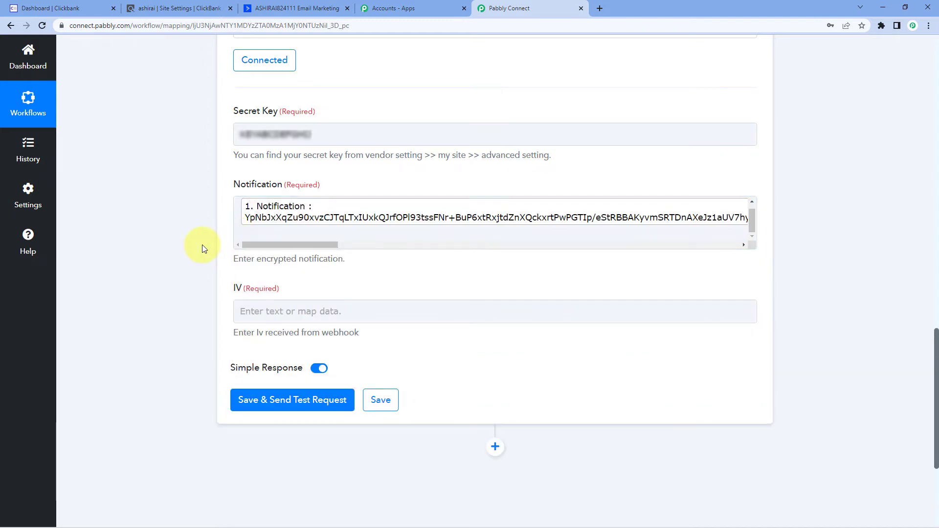
Map the IV field to the Iv value from the ClickBank: New Sales step, then save and send a test request.
{"action": "left_click", "coordinate": [273, 311]}
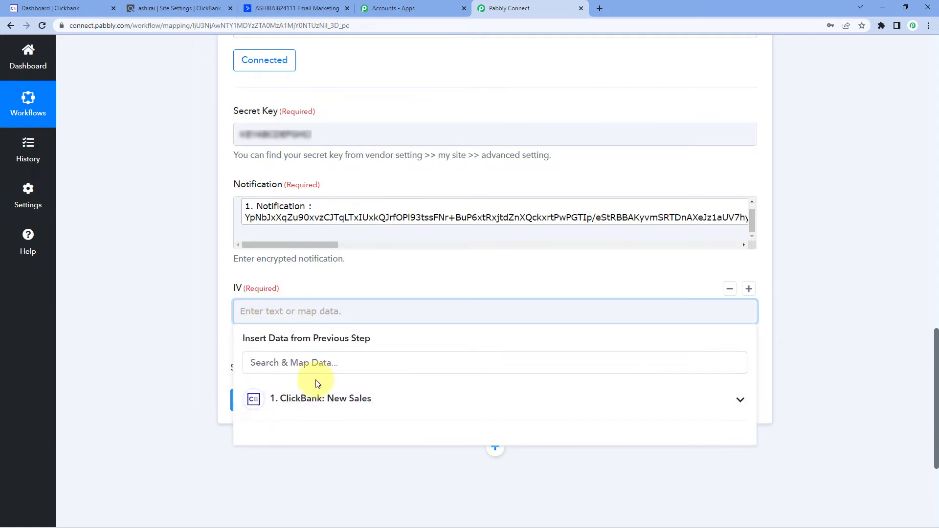
{"action": "left_click", "coordinate": [304, 398]}
{"action": "left_click", "coordinate": [284, 457]}
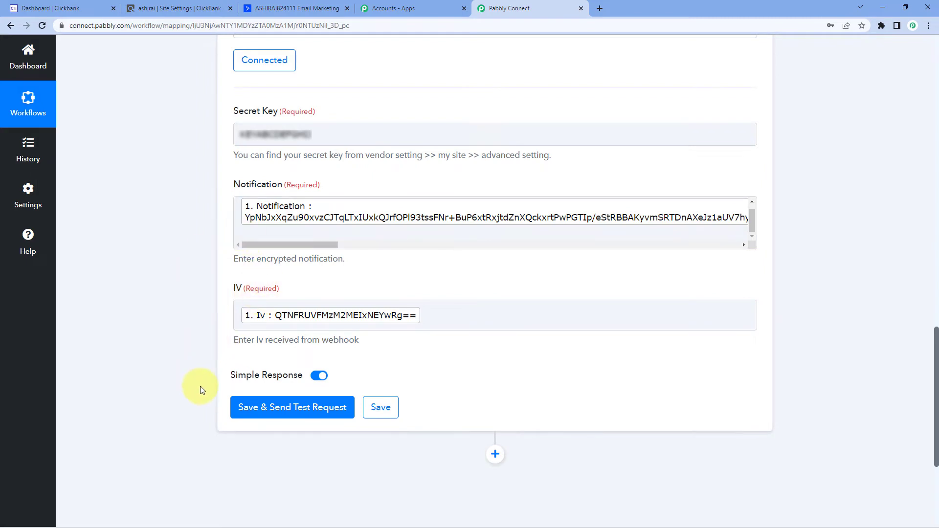
{"action": "left_click", "coordinate": [285, 411]}
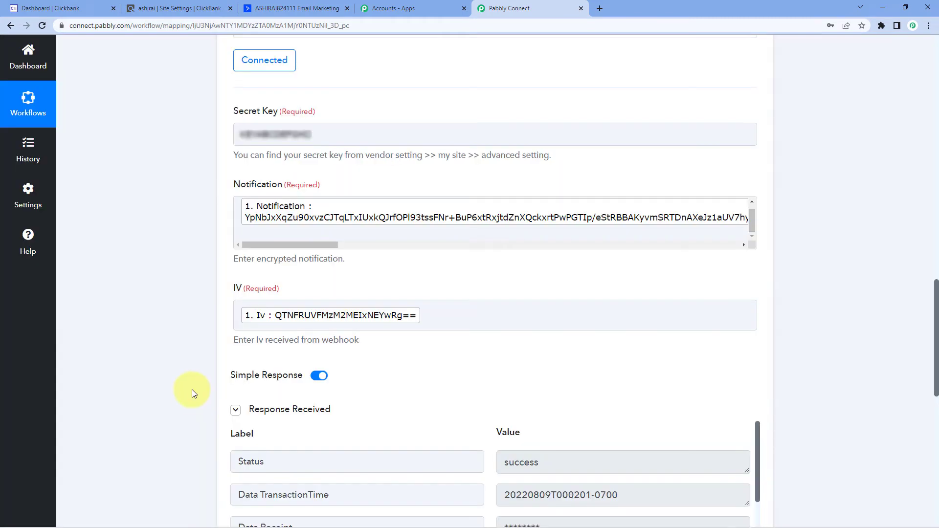
Examine the decrypted Data Transformer response, including transaction type, vendor, order amounts, product quantity and price, and the customer's name and email.
{"action": "scroll", "coordinate": [192, 389], "scroll_direction": "down", "scroll_amount": 8}
{"action": "scroll", "coordinate": [192, 390], "scroll_direction": "up", "scroll_amount": 2}
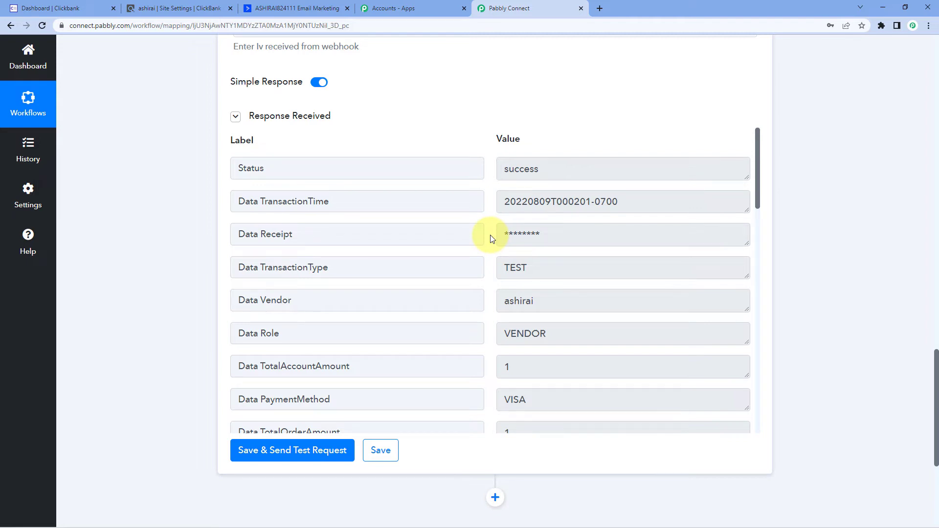
{"action": "scroll", "coordinate": [491, 239], "scroll_direction": "down", "scroll_amount": 2}
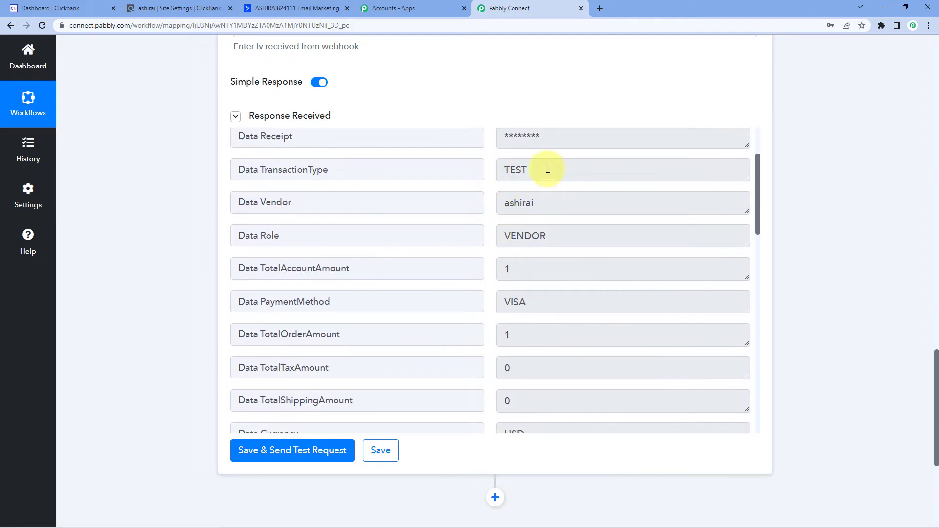
{"action": "left_click_drag", "start_coordinate": [548, 169], "coordinate": [493, 171]}
{"action": "left_click", "coordinate": [489, 179]}
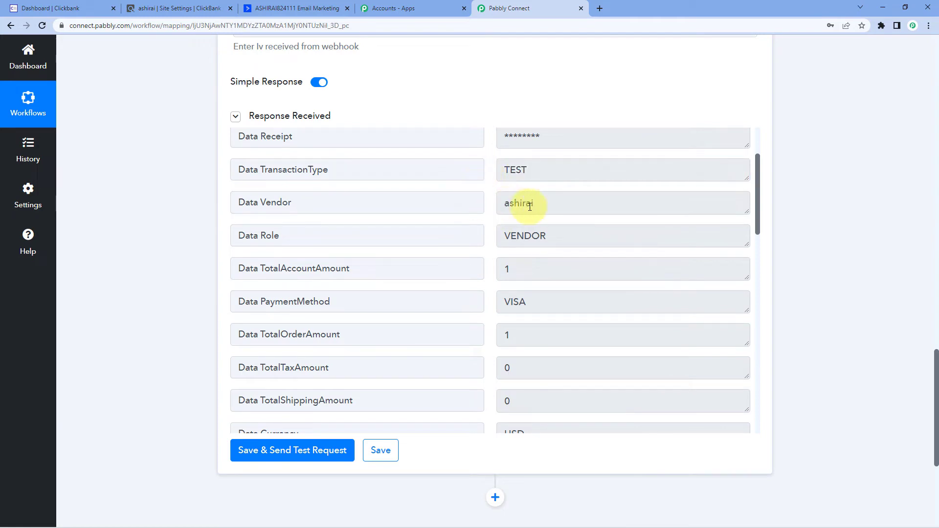
{"action": "left_click_drag", "start_coordinate": [589, 202], "coordinate": [498, 201]}
{"action": "left_click", "coordinate": [490, 239]}
{"action": "scroll", "coordinate": [489, 239], "scroll_direction": "down", "scroll_amount": 5}
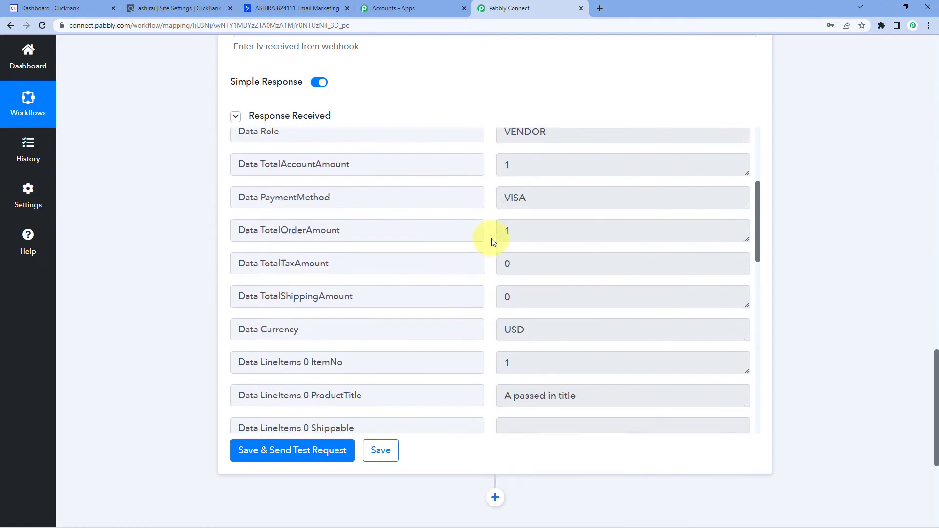
{"action": "left_click_drag", "start_coordinate": [592, 245], "coordinate": [503, 252]}
{"action": "left_click", "coordinate": [486, 229]}
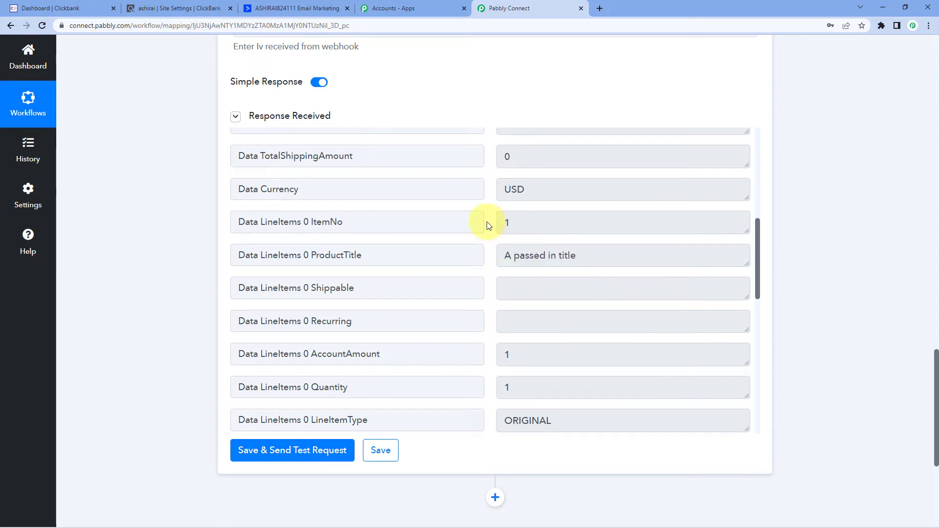
{"action": "scroll", "coordinate": [493, 236], "scroll_direction": "down", "scroll_amount": 1}
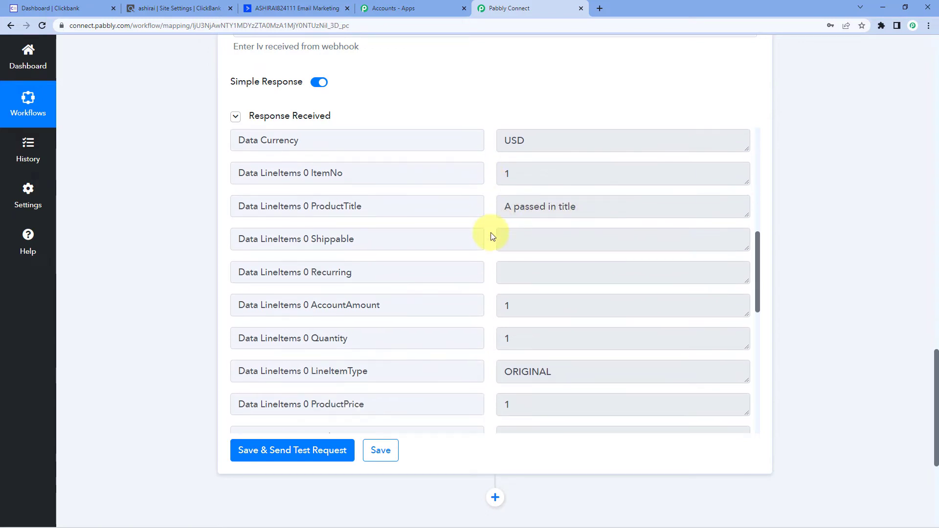
{"action": "left_click", "coordinate": [507, 302]}
{"action": "left_click_drag", "start_coordinate": [507, 302], "coordinate": [477, 307]}
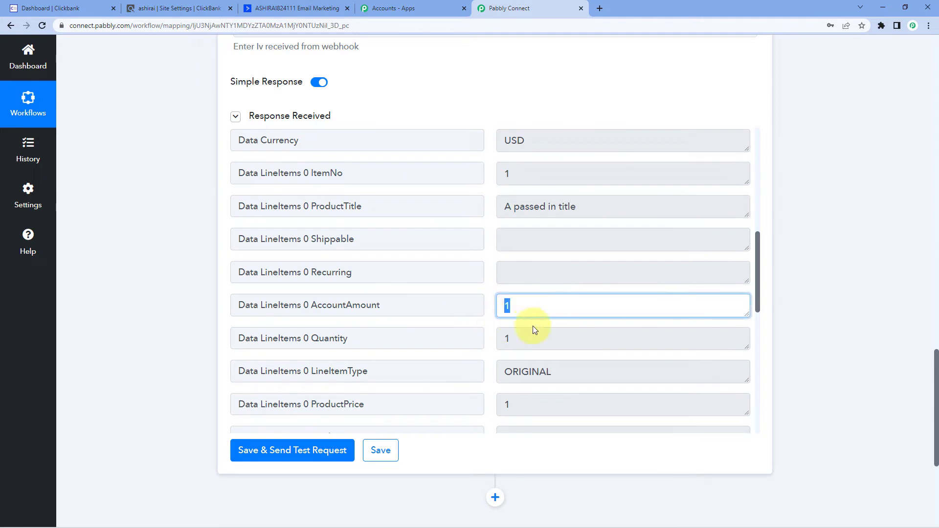
{"action": "left_click_drag", "start_coordinate": [513, 337], "coordinate": [498, 336]}
{"action": "scroll", "coordinate": [478, 300], "scroll_direction": "down", "scroll_amount": 2}
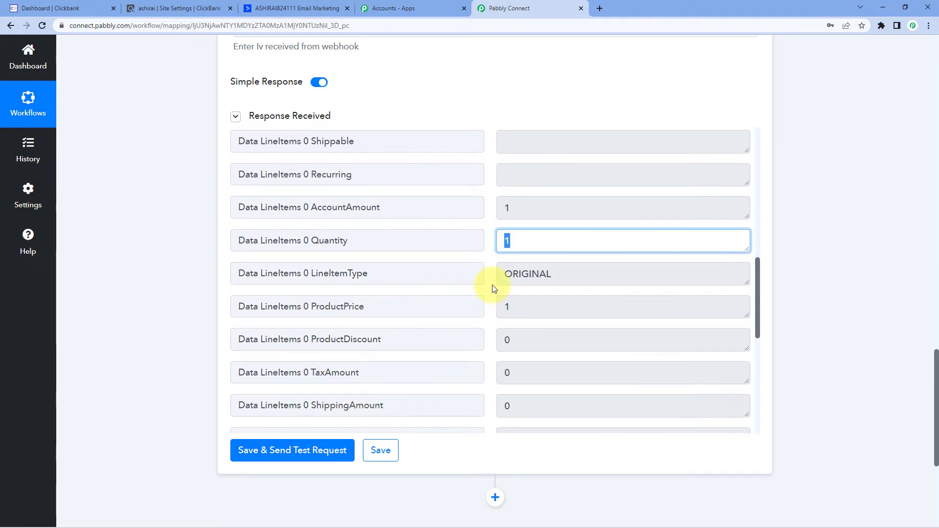
{"action": "scroll", "coordinate": [491, 288], "scroll_direction": "down", "scroll_amount": 1}
{"action": "left_click_drag", "start_coordinate": [514, 258], "coordinate": [498, 258]}
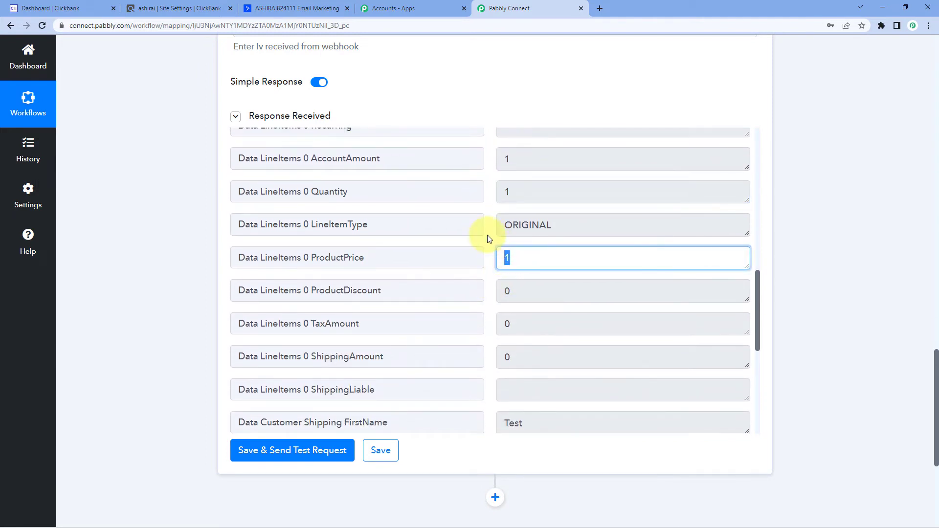
{"action": "scroll", "coordinate": [489, 237], "scroll_direction": "down", "scroll_amount": 5}
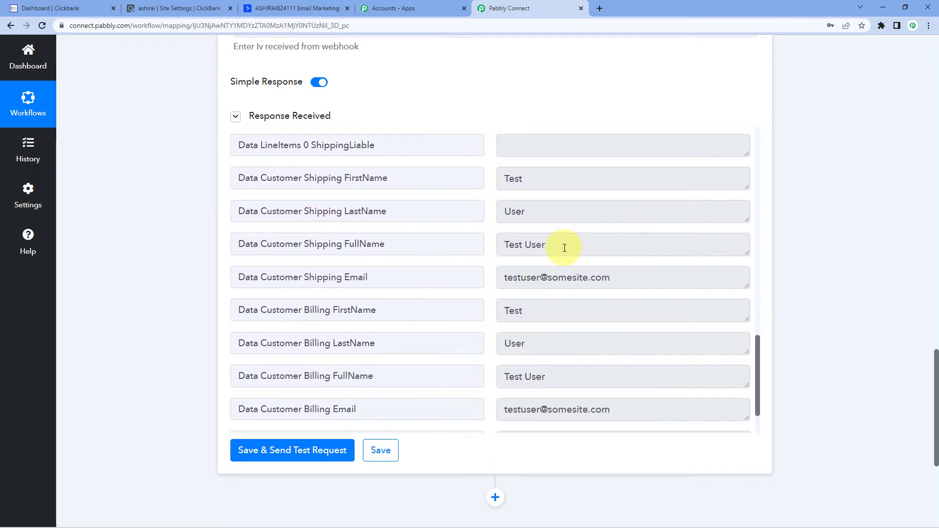
{"action": "left_click_drag", "start_coordinate": [562, 245], "coordinate": [495, 247]}
{"action": "left_click_drag", "start_coordinate": [623, 278], "coordinate": [512, 280]}
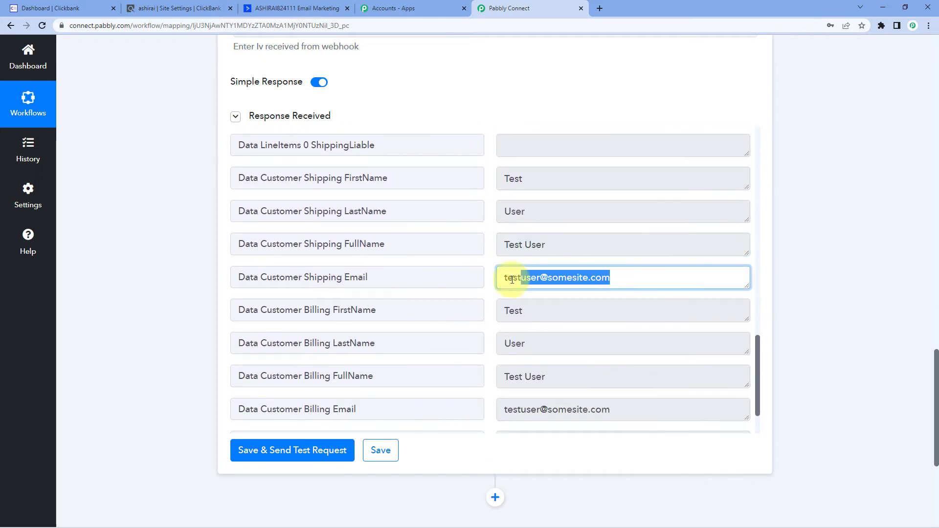
{"action": "left_click", "coordinate": [490, 242]}
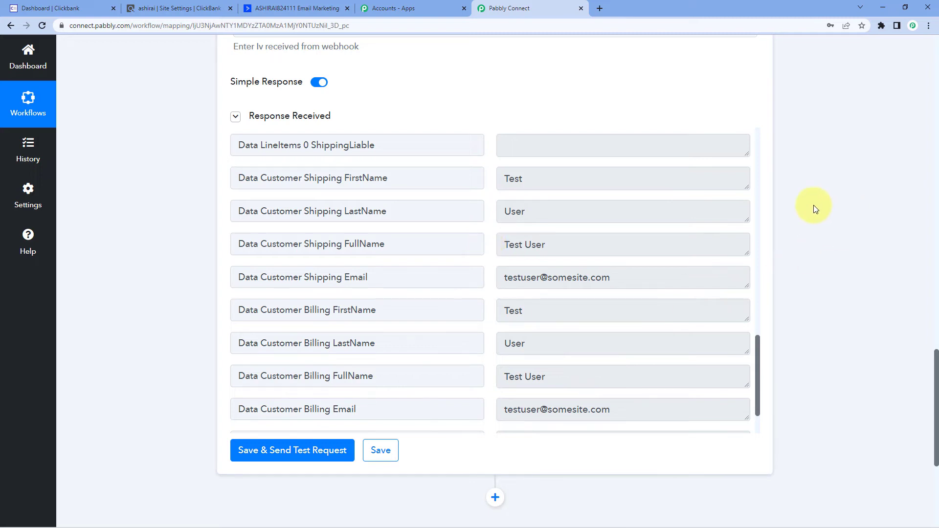
Add another action step below the Data Transformer and choose ActiveCampaign as its app.
{"action": "scroll", "coordinate": [814, 204], "scroll_direction": "down", "scroll_amount": 5}
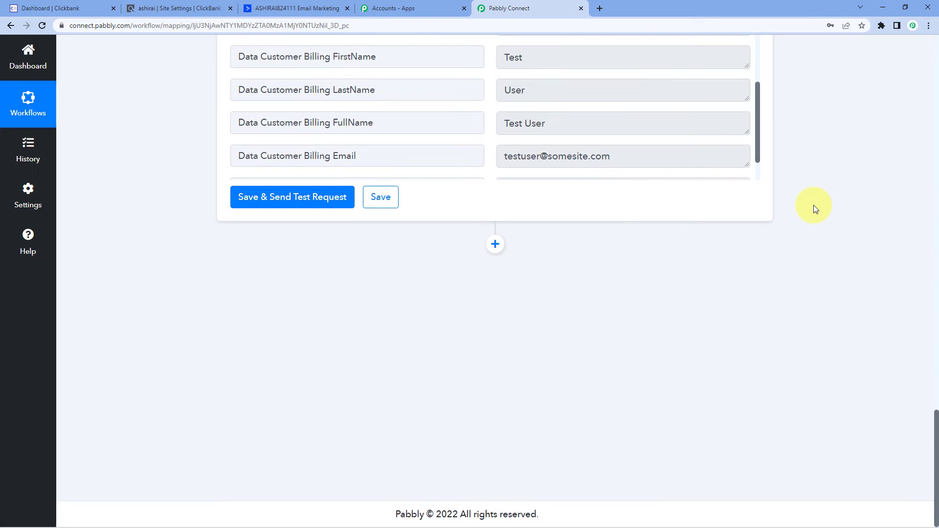
{"action": "left_click", "coordinate": [496, 244]}
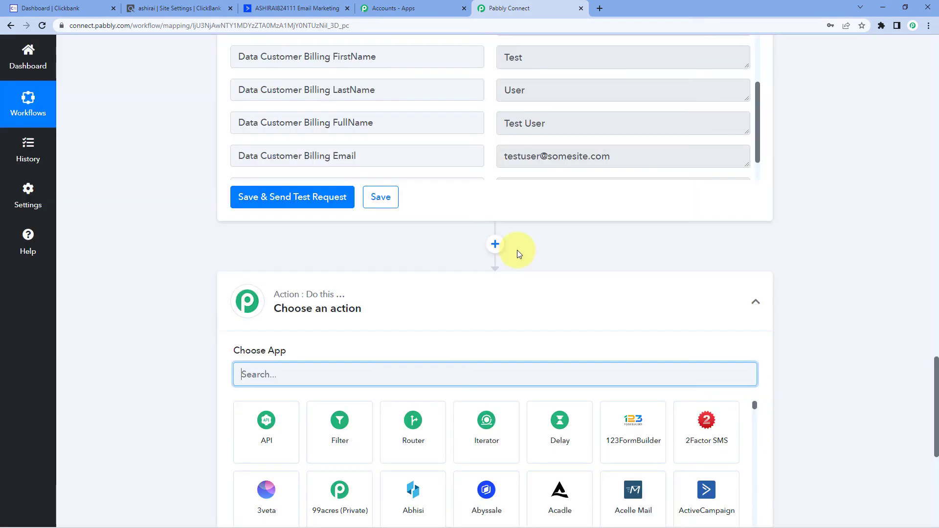
{"action": "scroll", "coordinate": [169, 290], "scroll_direction": "down", "scroll_amount": 1}
{"action": "scroll", "coordinate": [168, 291], "scroll_direction": "down", "scroll_amount": 1}
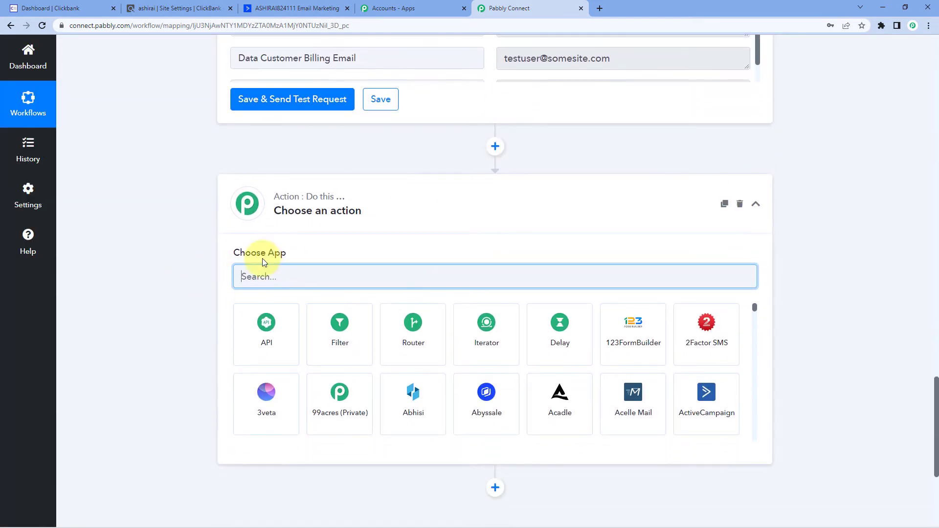
{"action": "type", "text": "Active"}
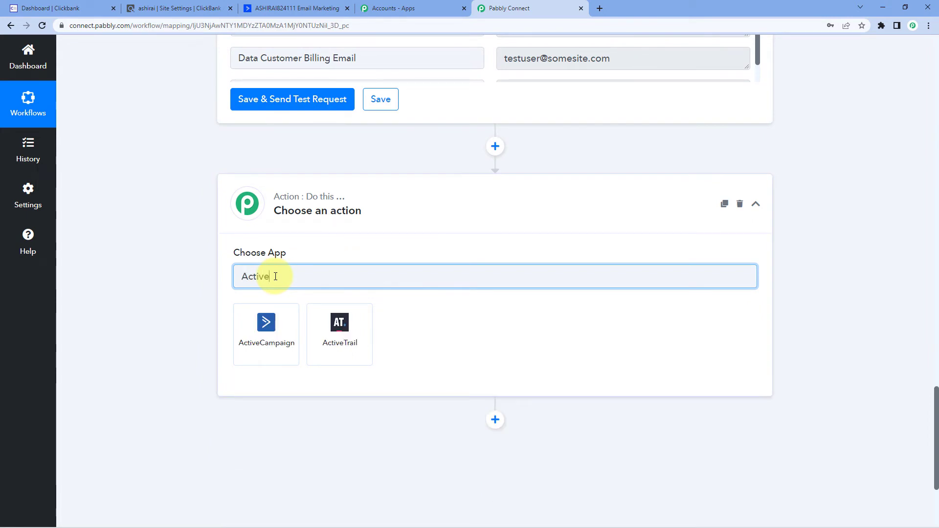
{"action": "left_click", "coordinate": [271, 313]}
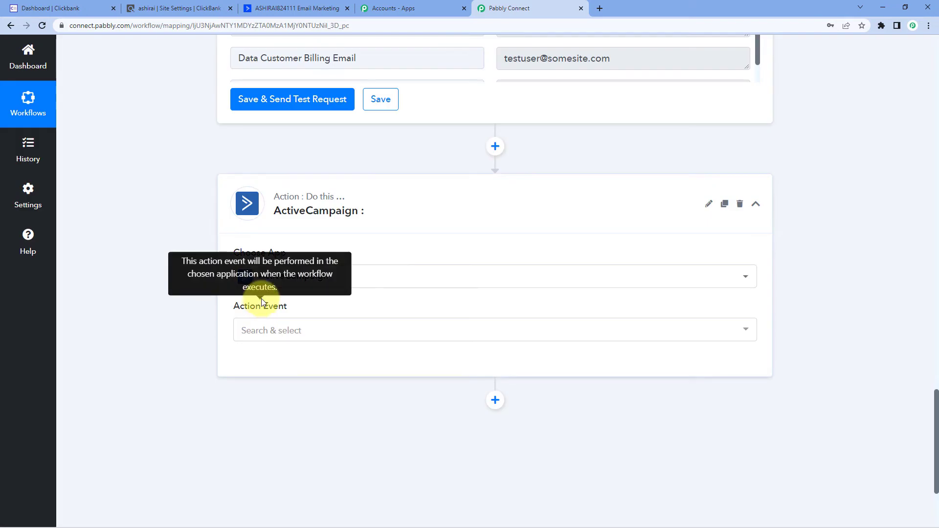
Set the ActiveCampaign action event to Create or Update Contact and start adding a new connection.
{"action": "scroll", "coordinate": [210, 268], "scroll_direction": "down", "scroll_amount": 2}
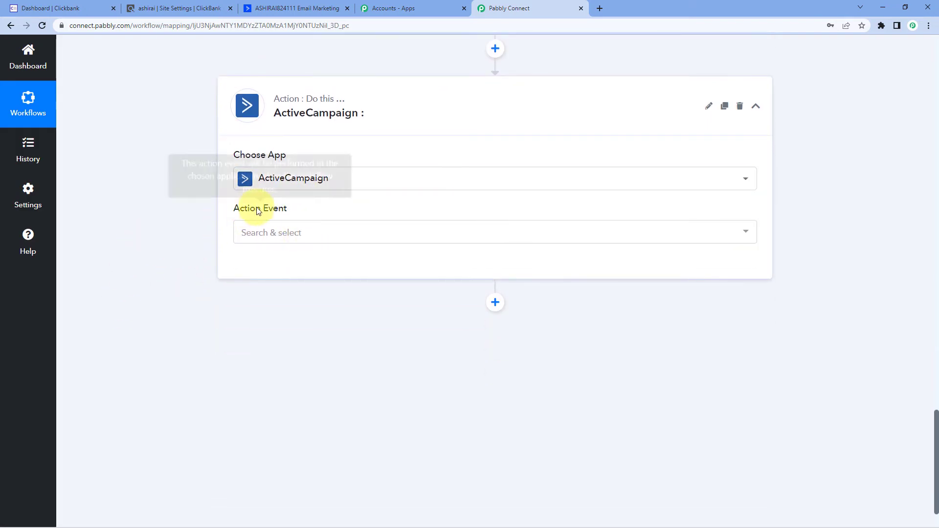
{"action": "left_click", "coordinate": [289, 233]}
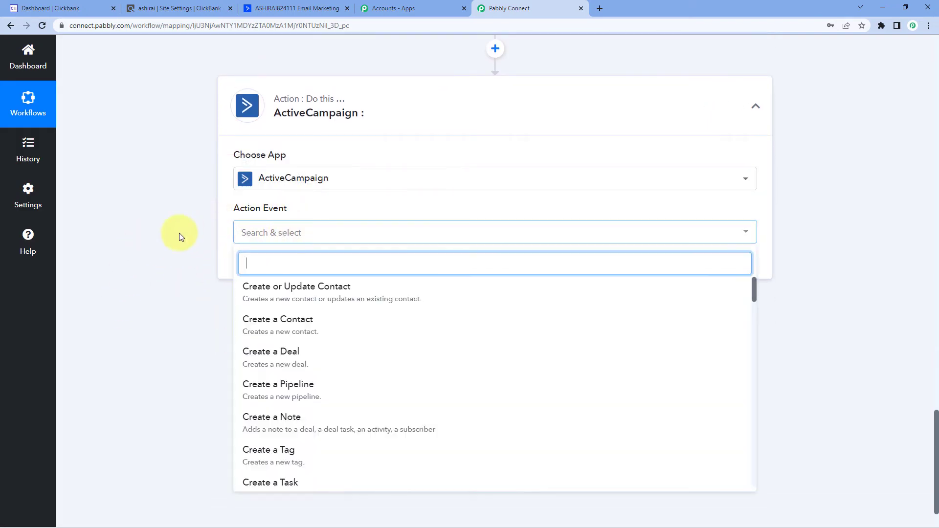
{"action": "left_click", "coordinate": [325, 299]}
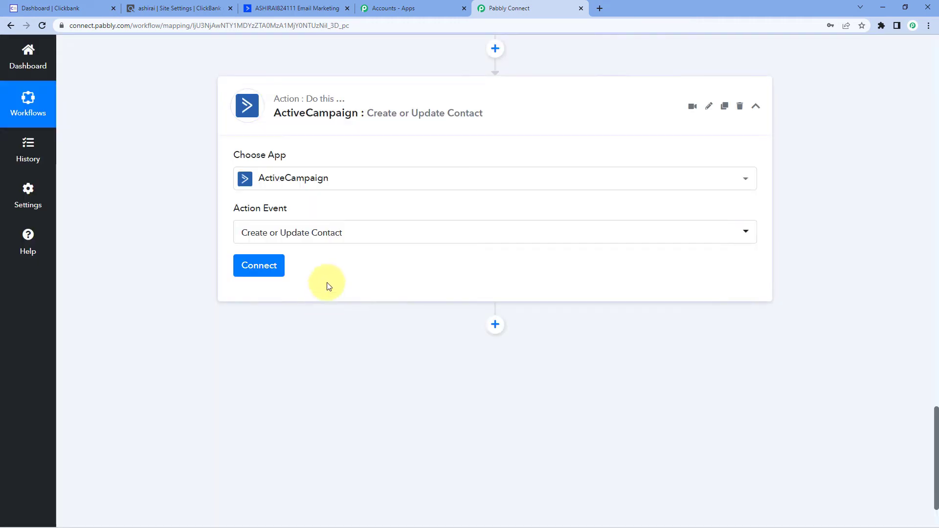
{"action": "left_click", "coordinate": [259, 268]}
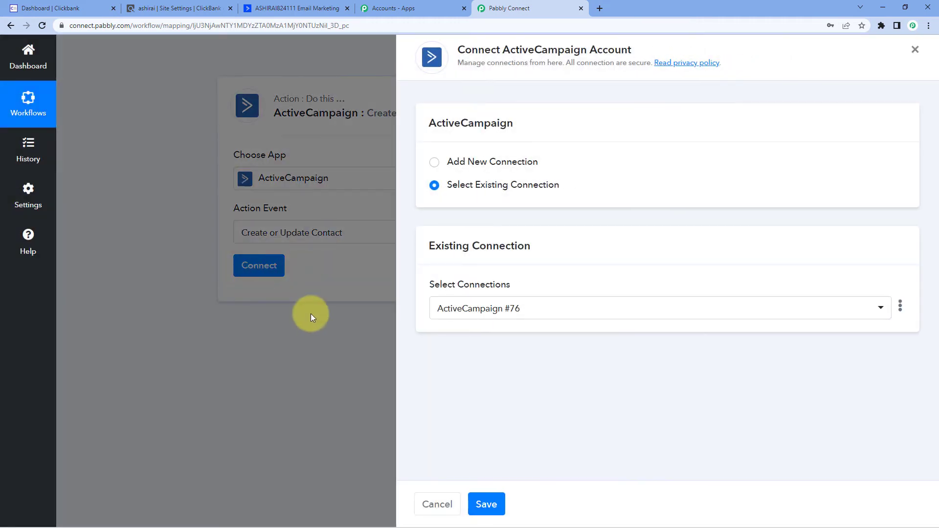
{"action": "left_click", "coordinate": [437, 163]}
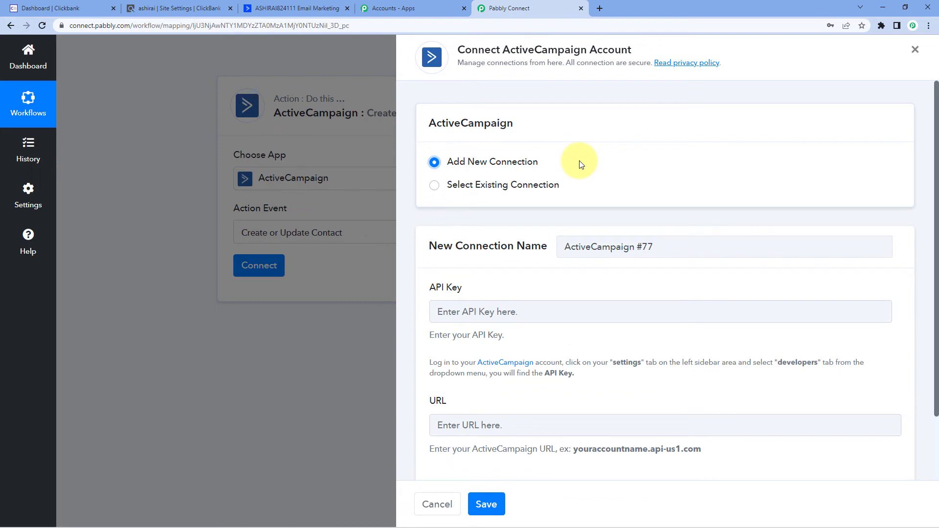
{"action": "scroll", "coordinate": [579, 163], "scroll_direction": "down", "scroll_amount": 2}
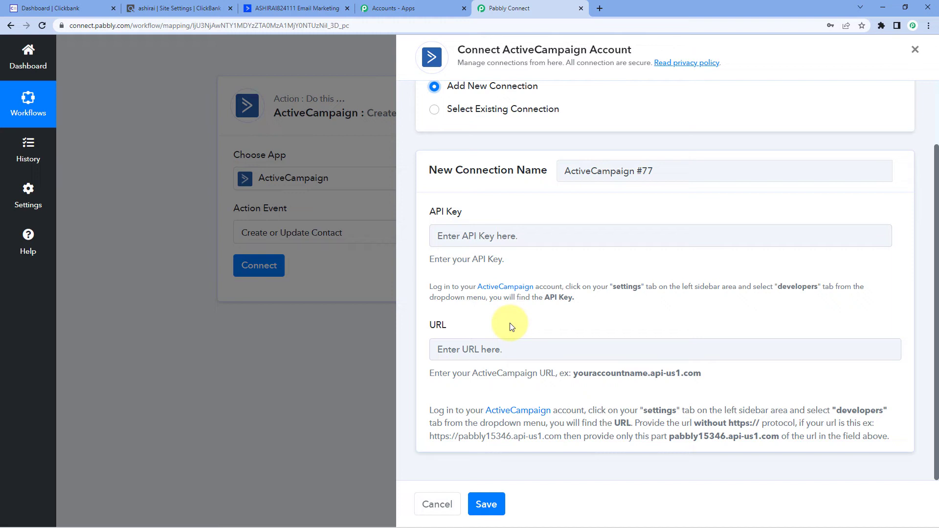
Switch to ActiveCampaign and copy the API URL from the Developer settings.
{"action": "left_click", "coordinate": [301, 7]}
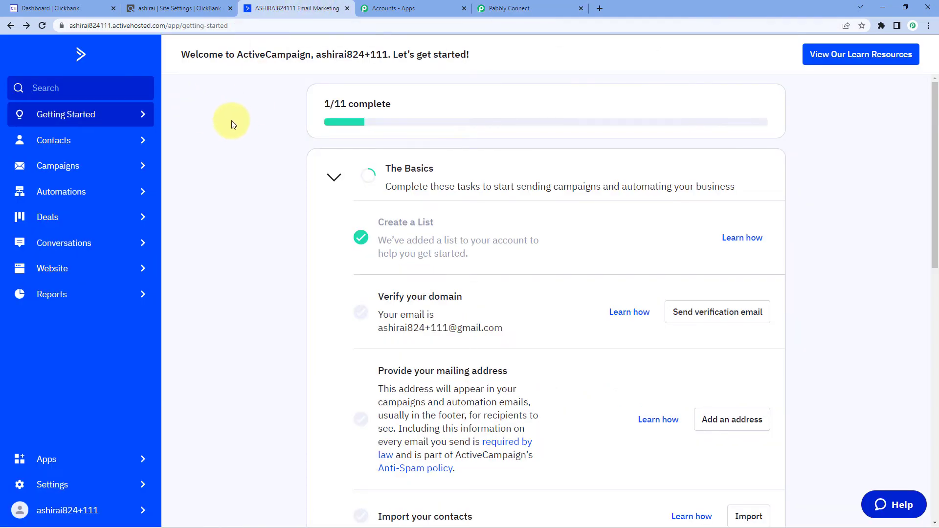
{"action": "left_click", "coordinate": [90, 487]}
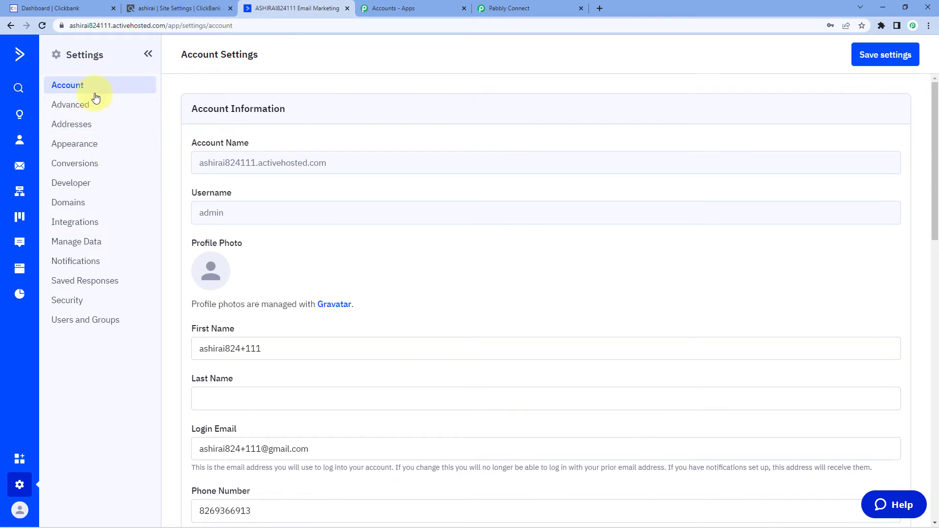
{"action": "left_click", "coordinate": [95, 187]}
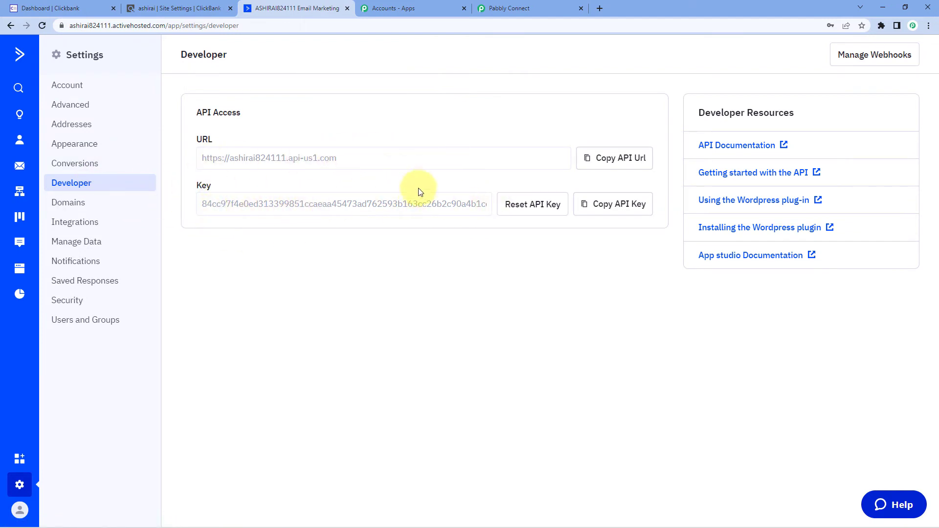
{"action": "left_click", "coordinate": [603, 159]}
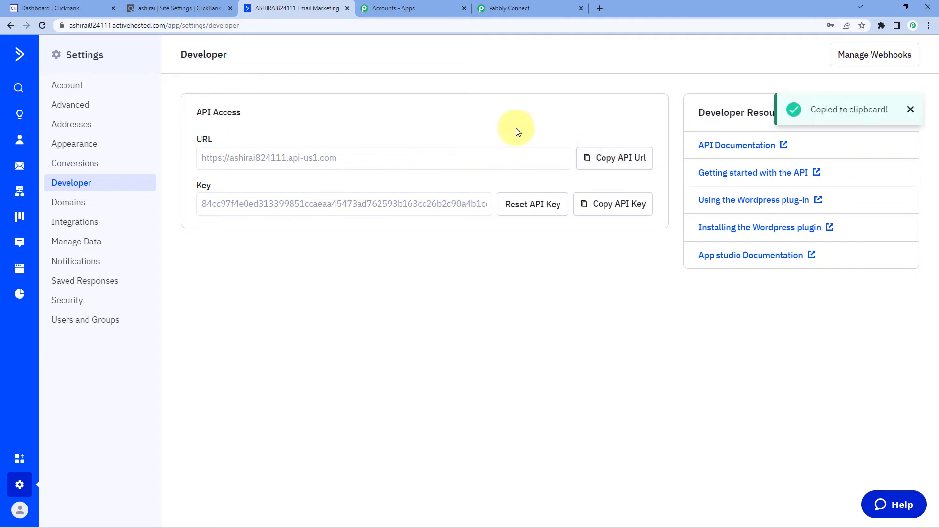
{"action": "left_click", "coordinate": [541, 8]}
{"action": "left_click", "coordinate": [466, 348]}
{"action": "right_click", "coordinate": [442, 348]}
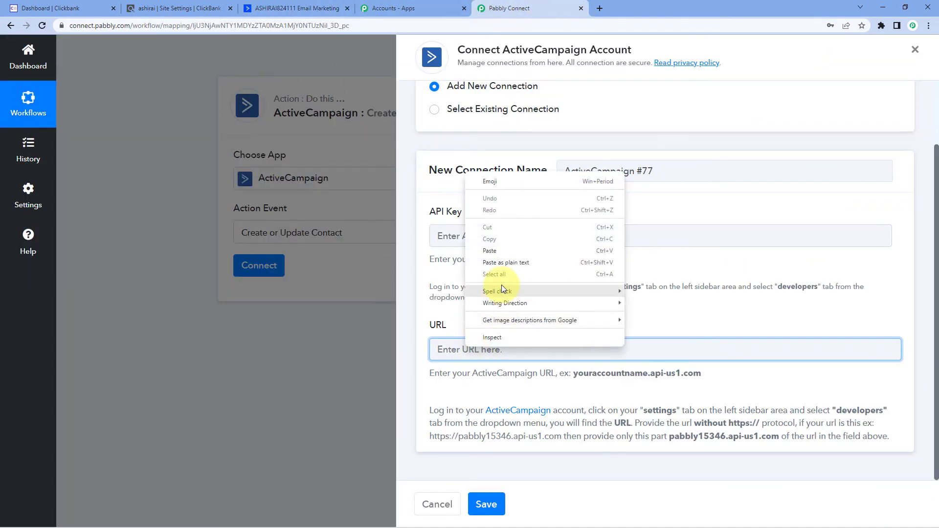
{"action": "left_click", "coordinate": [501, 254]}
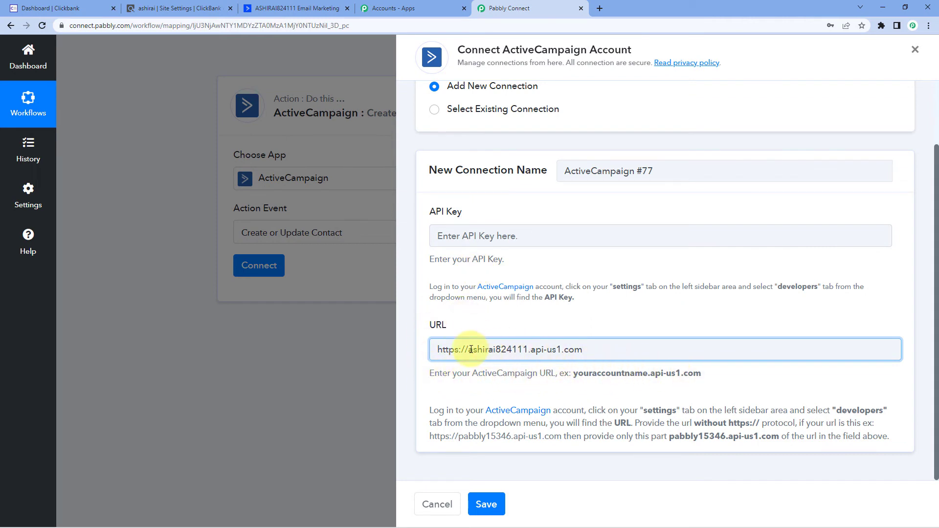
{"action": "left_click_drag", "start_coordinate": [469, 350], "coordinate": [436, 351]}
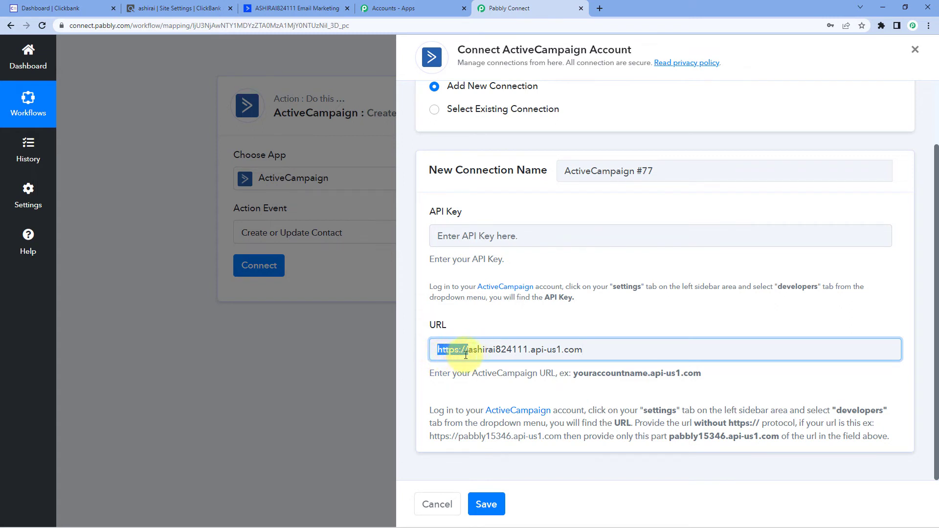
{"action": "key", "text": "BackSpace"}
{"action": "left_click", "coordinate": [419, 365]}
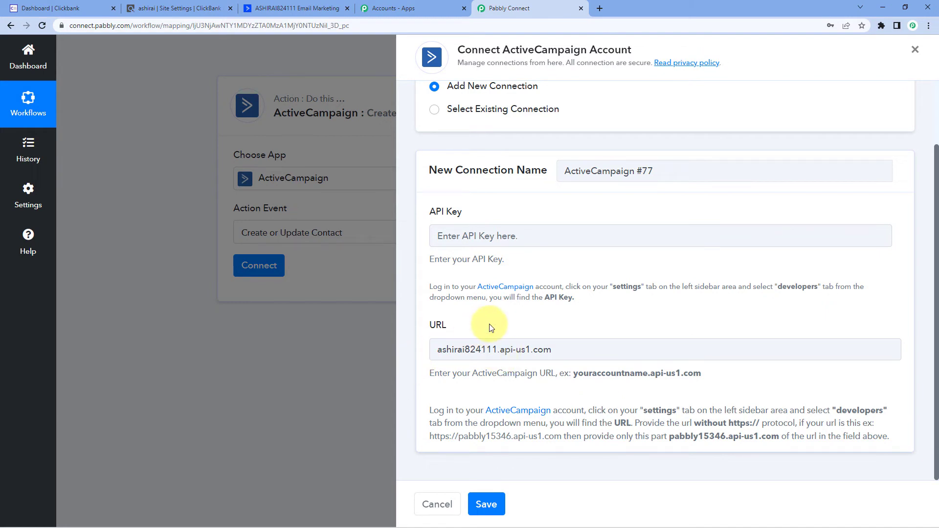
Copy the API key from ActiveCampaign's Developer settings, paste it into the new Pabbly Connect connection's API Key field, and save the connection.
{"action": "left_click", "coordinate": [293, 8]}
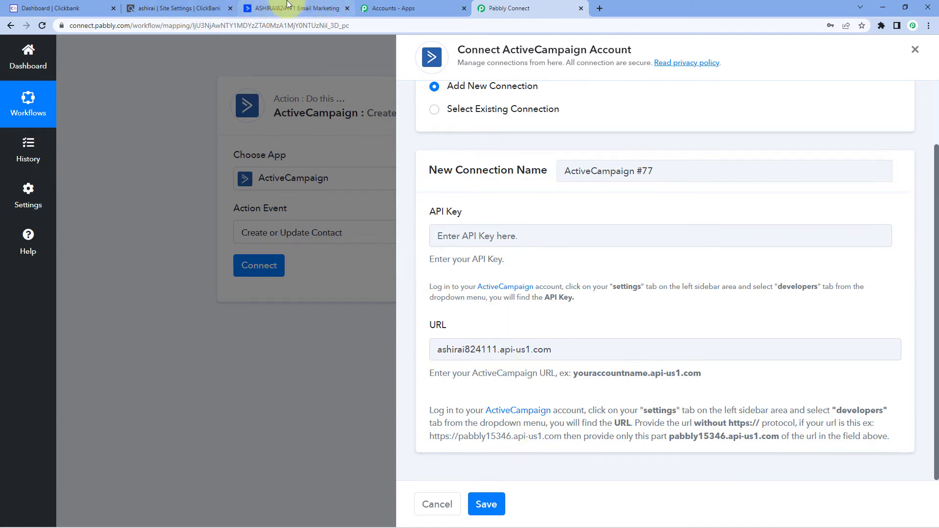
{"action": "left_click", "coordinate": [606, 204]}
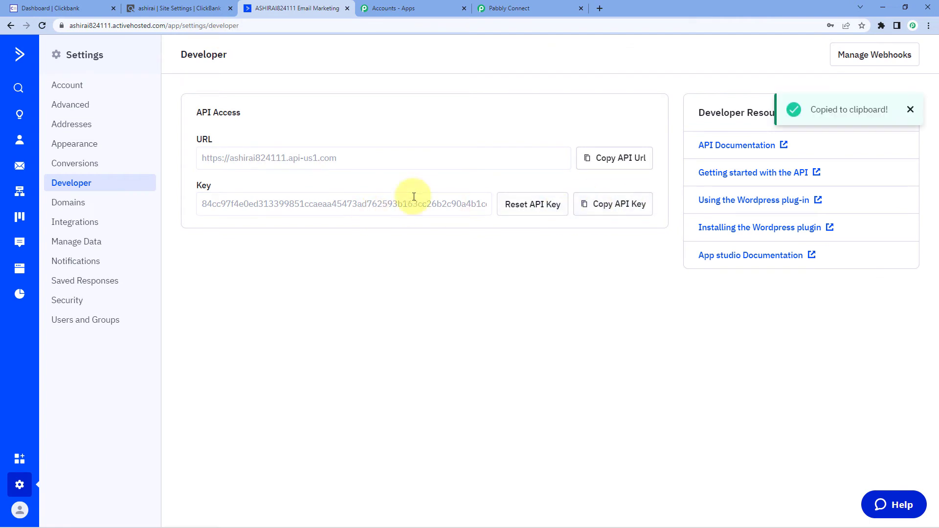
{"action": "left_click", "coordinate": [504, 8]}
{"action": "left_click", "coordinate": [441, 236]}
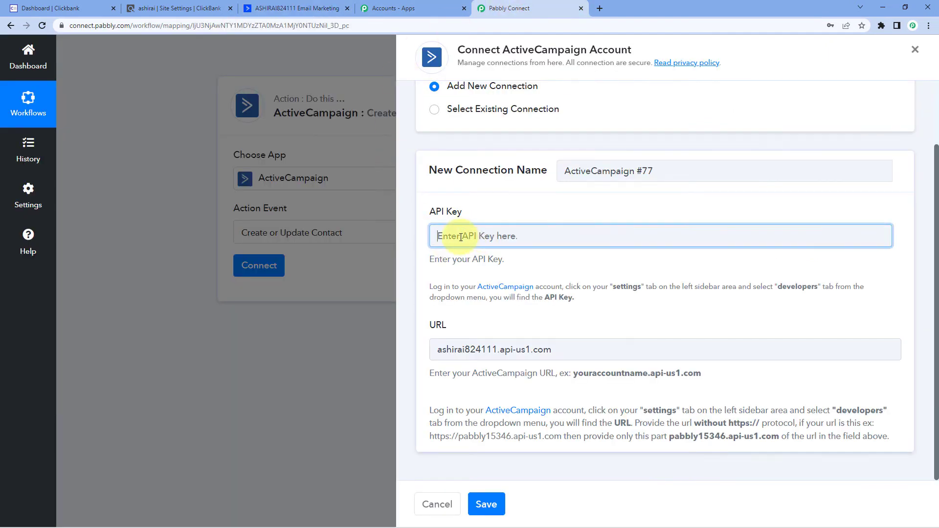
{"action": "right_click", "coordinate": [460, 238]}
{"action": "left_click", "coordinate": [483, 318]}
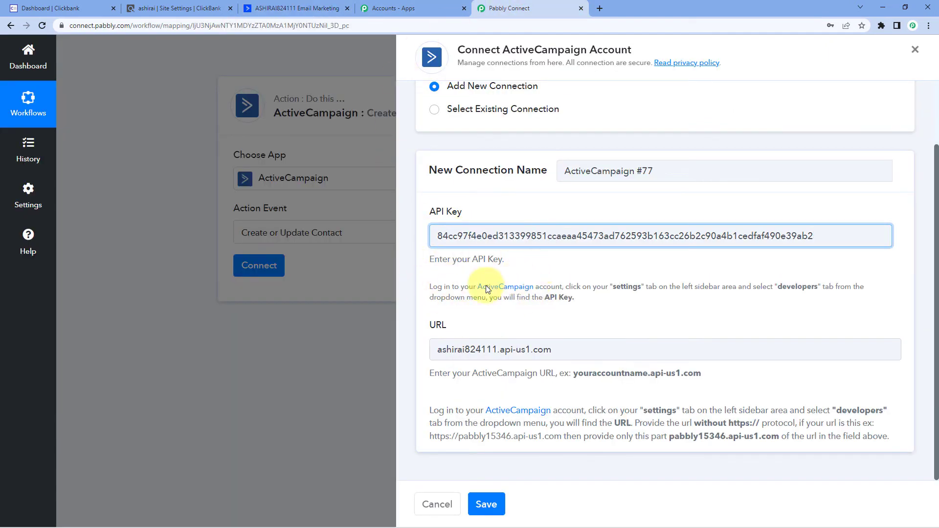
{"action": "left_click", "coordinate": [485, 506]}
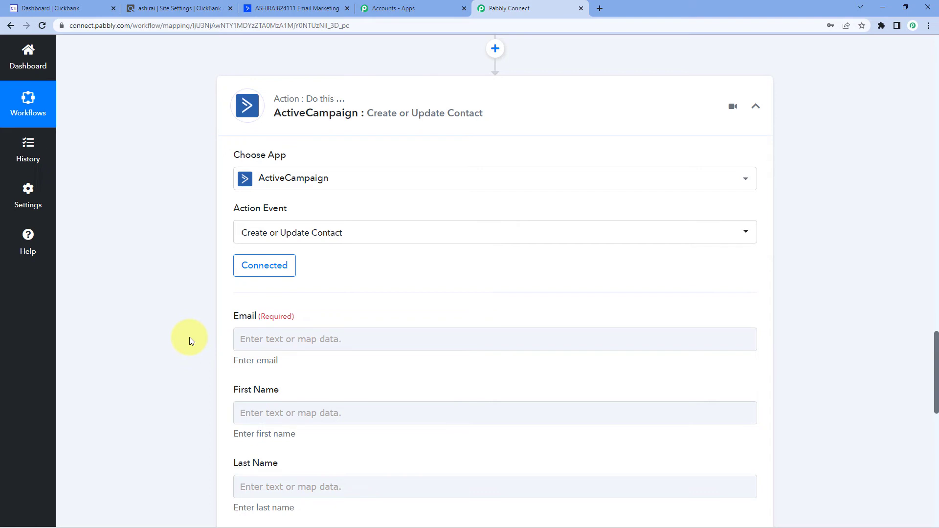
Examine the ActiveCampaign contact fields and the customer shipping name and email entries in the Data Transformer response.
{"action": "scroll", "coordinate": [191, 308], "scroll_direction": "down", "scroll_amount": 3}
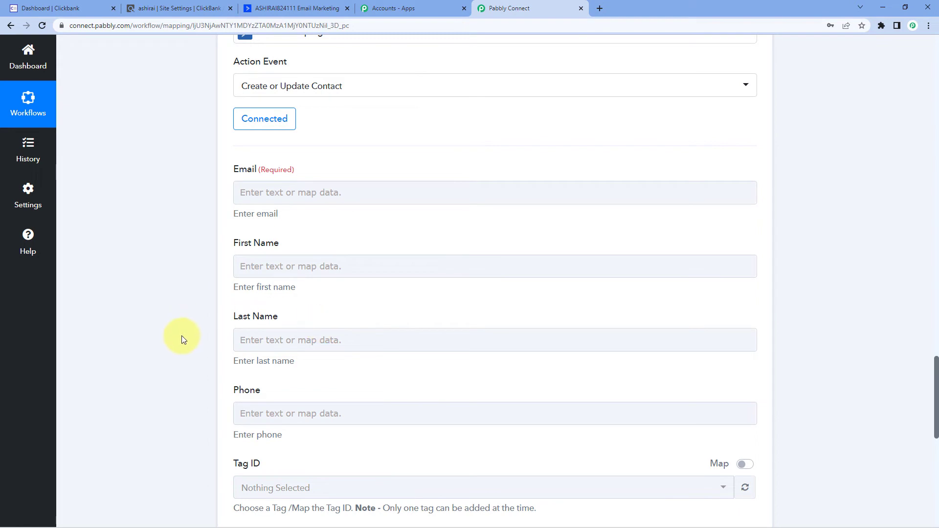
{"action": "scroll", "coordinate": [182, 335], "scroll_direction": "down", "scroll_amount": 2}
{"action": "scroll", "coordinate": [185, 300], "scroll_direction": "up", "scroll_amount": 2}
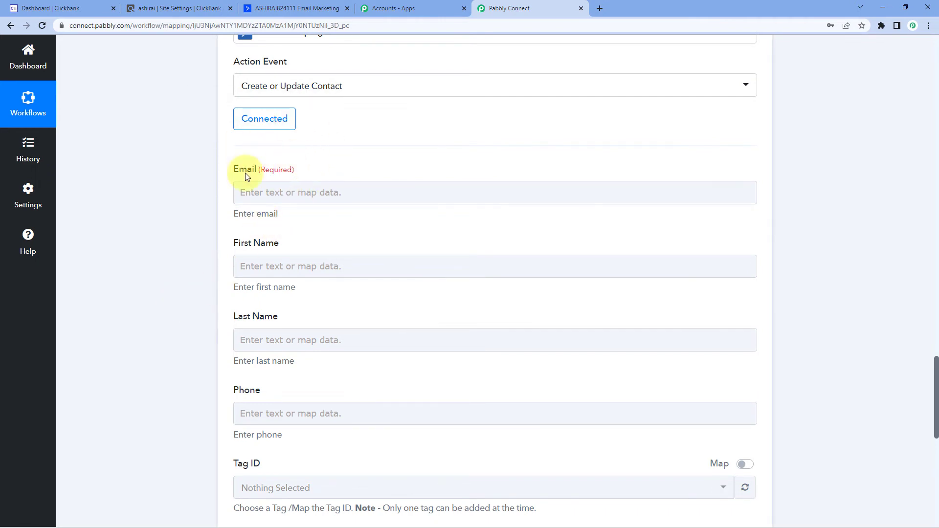
{"action": "scroll", "coordinate": [191, 196], "scroll_direction": "up", "scroll_amount": 5}
{"action": "scroll", "coordinate": [183, 240], "scroll_direction": "up", "scroll_amount": 5}
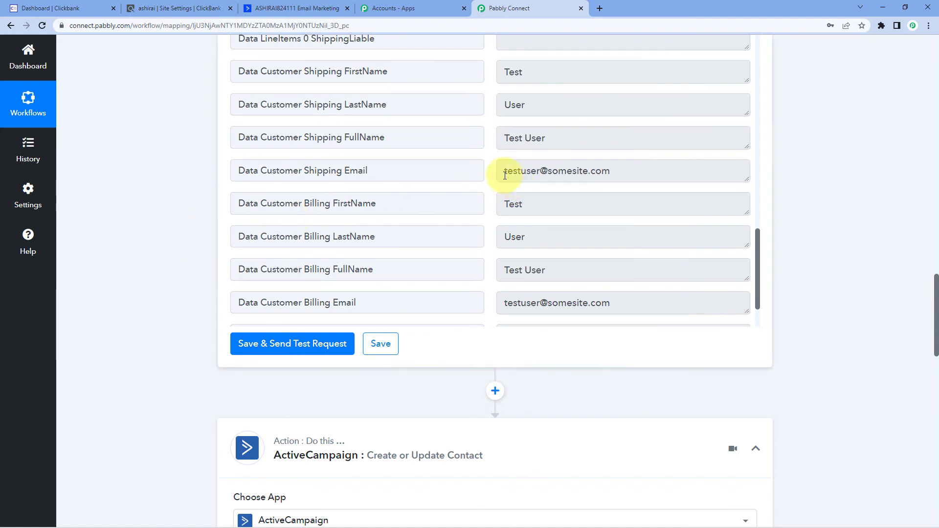
{"action": "scroll", "coordinate": [494, 175], "scroll_direction": "up", "scroll_amount": 1}
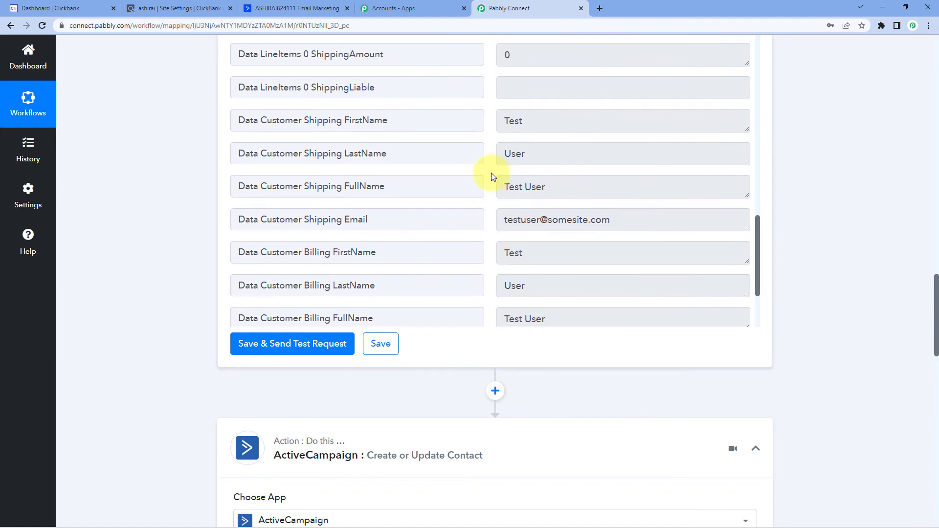
{"action": "scroll", "coordinate": [494, 179], "scroll_direction": "down", "scroll_amount": 1}
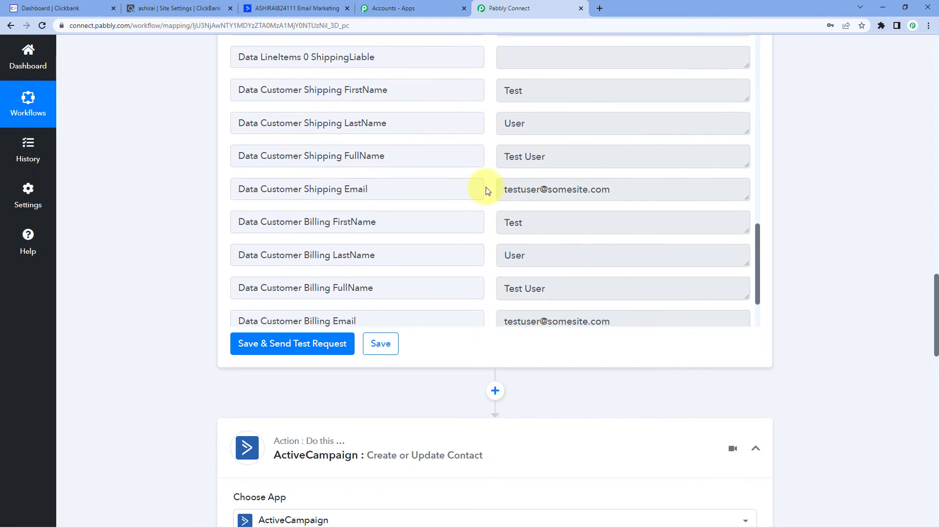
{"action": "scroll", "coordinate": [485, 191], "scroll_direction": "up", "scroll_amount": 1}
{"action": "left_click_drag", "start_coordinate": [501, 218], "coordinate": [479, 216]}
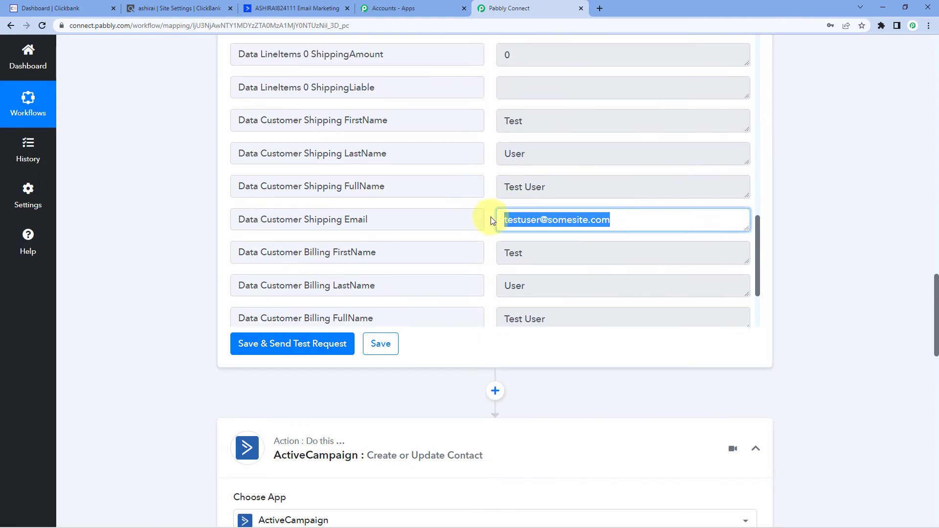
{"action": "left_click", "coordinate": [489, 219]}
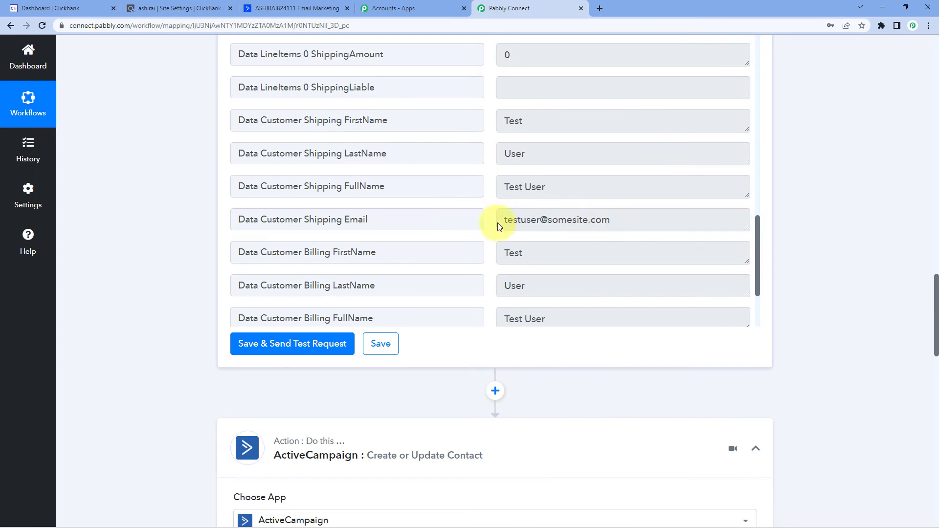
Map the contact's Email field to Data Customer Shipping Email from the Data Transformer step.
{"action": "scroll", "coordinate": [189, 231], "scroll_direction": "down", "scroll_amount": 8}
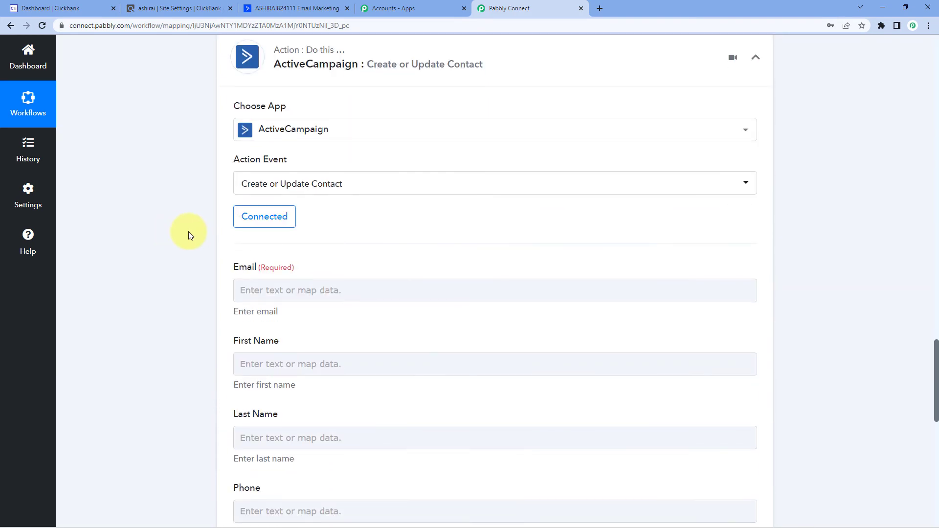
{"action": "scroll", "coordinate": [188, 231], "scroll_direction": "down", "scroll_amount": 2}
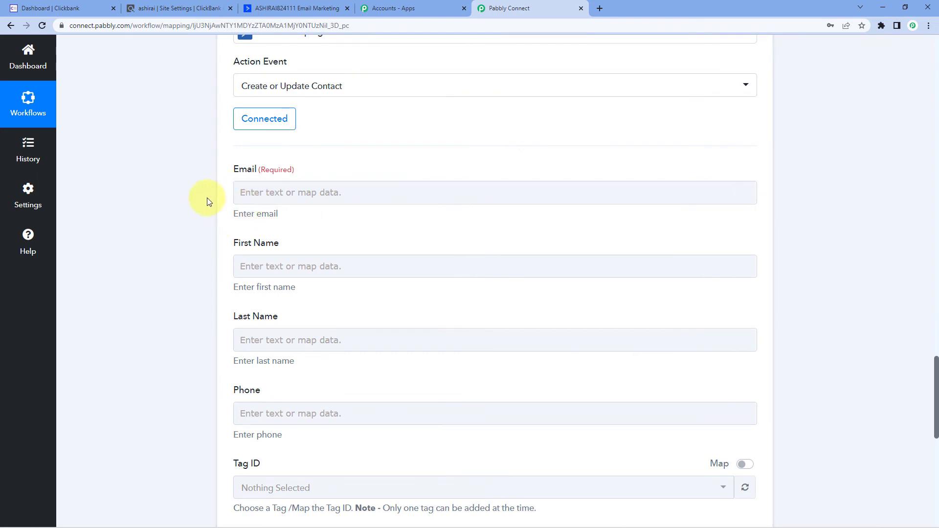
{"action": "left_click", "coordinate": [278, 197]}
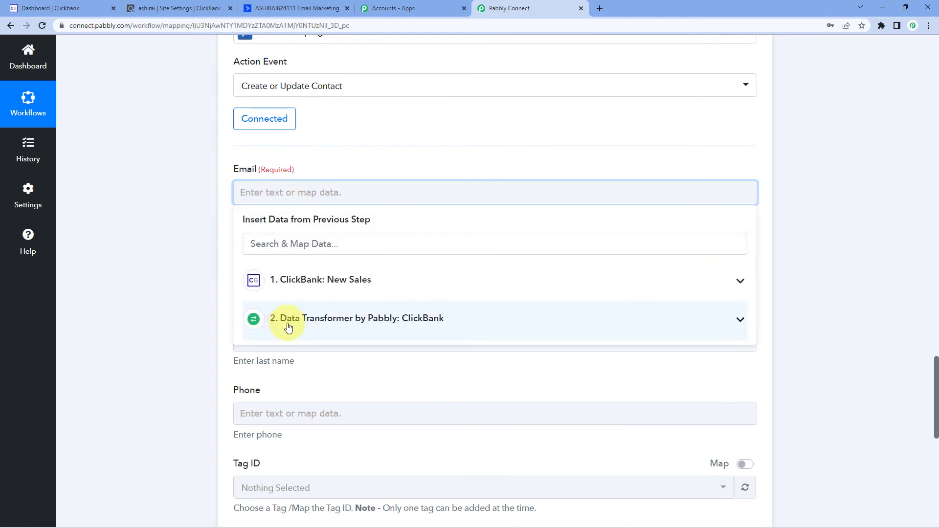
{"action": "left_click", "coordinate": [308, 327]}
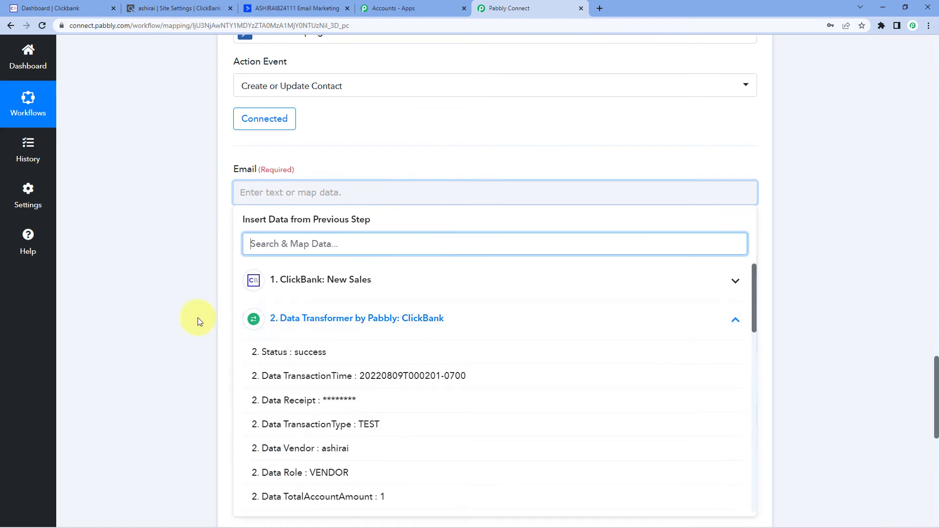
{"action": "scroll", "coordinate": [287, 396], "scroll_direction": "down", "scroll_amount": 10}
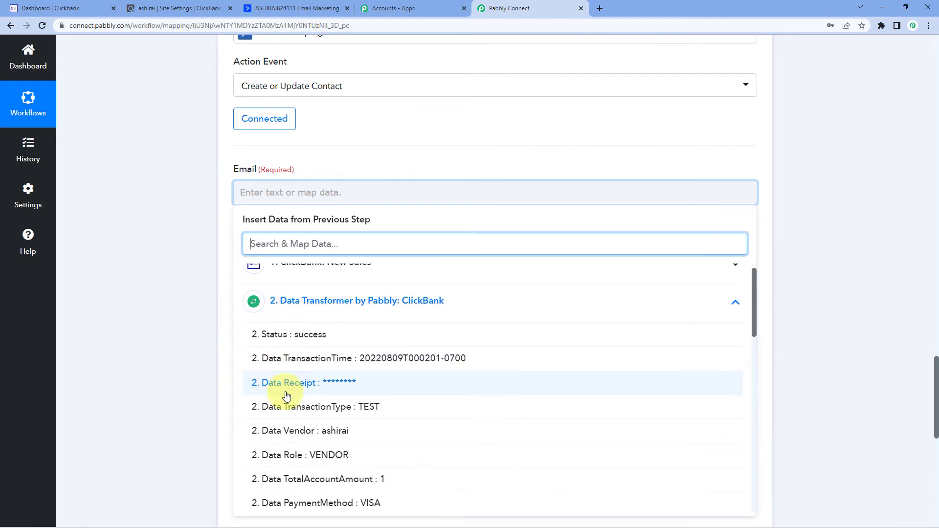
{"action": "scroll", "coordinate": [303, 381], "scroll_direction": "down", "scroll_amount": 3}
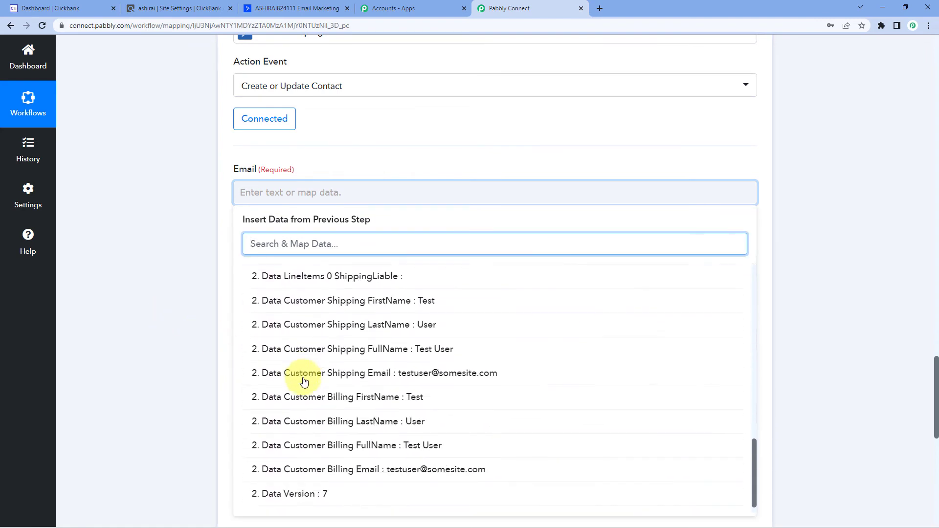
{"action": "left_click", "coordinate": [374, 371]}
{"action": "left_click", "coordinate": [198, 277]}
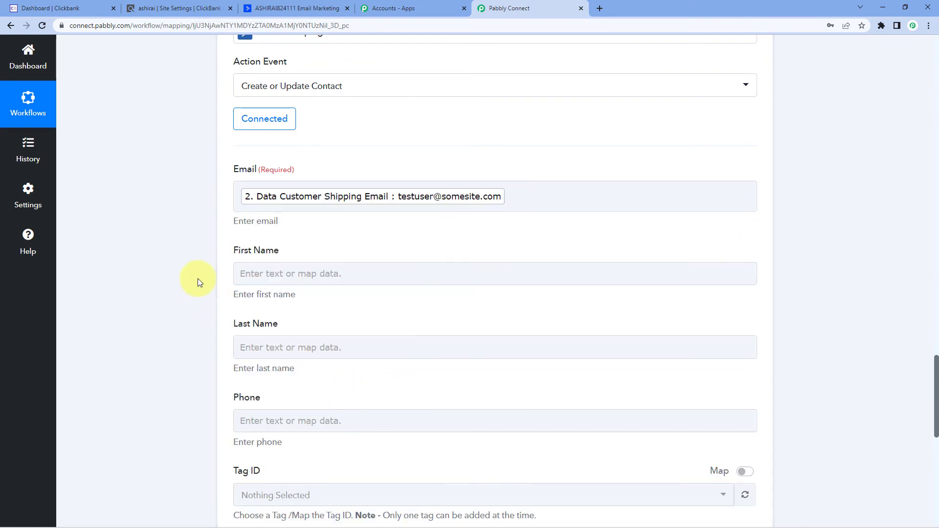
Map the contact's First Name field to Data Customer Shipping FirstName from the Data Transformer step.
{"action": "scroll", "coordinate": [198, 278], "scroll_direction": "down", "scroll_amount": 2}
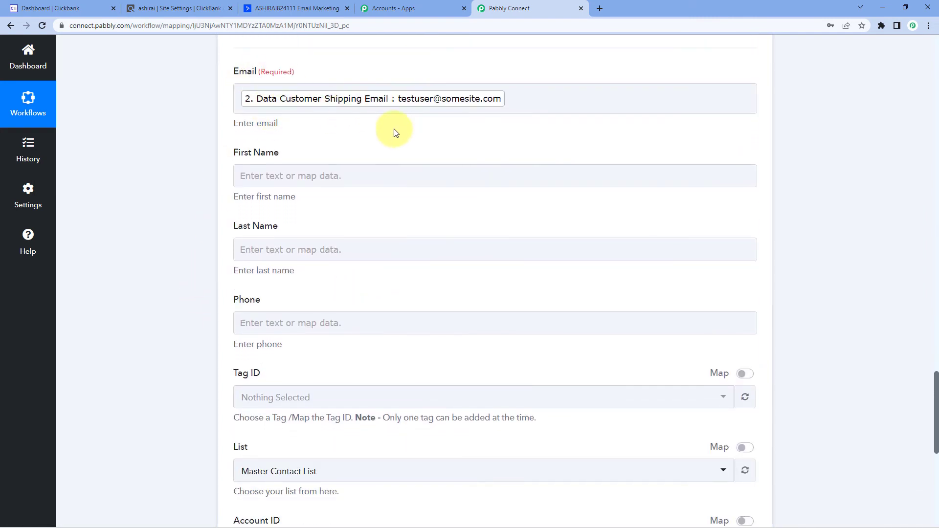
{"action": "scroll", "coordinate": [377, 108], "scroll_direction": "down", "scroll_amount": 1}
{"action": "left_click", "coordinate": [314, 133]}
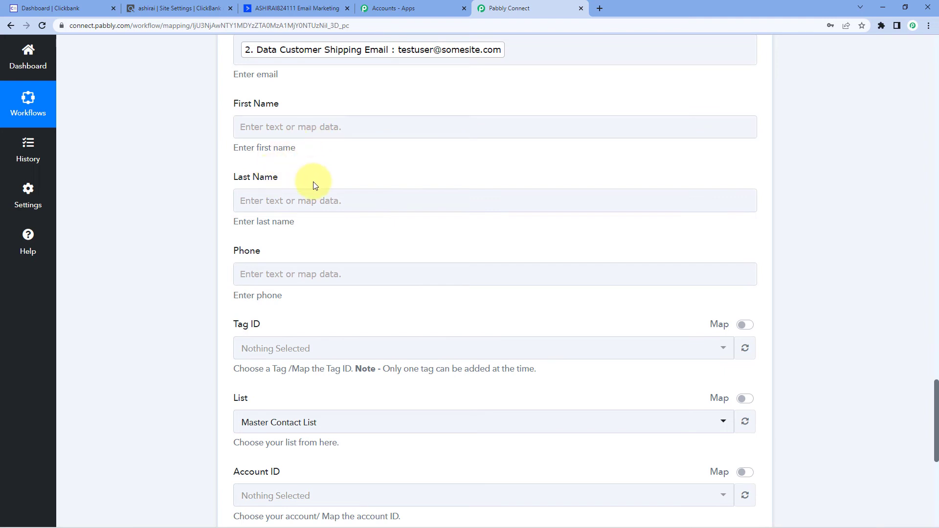
{"action": "left_click", "coordinate": [273, 127]}
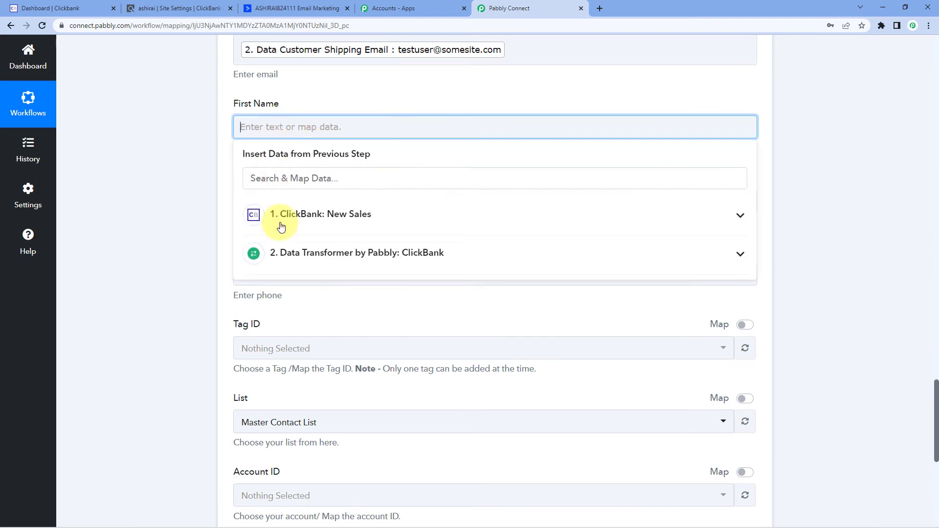
{"action": "left_click", "coordinate": [305, 255]}
{"action": "scroll", "coordinate": [328, 309], "scroll_direction": "down", "scroll_amount": 3}
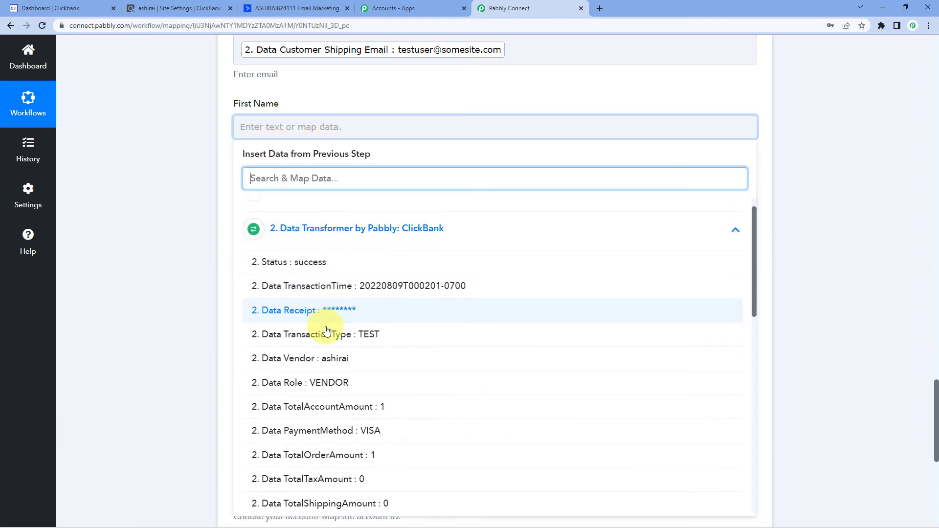
{"action": "scroll", "coordinate": [327, 331], "scroll_direction": "down", "scroll_amount": 7}
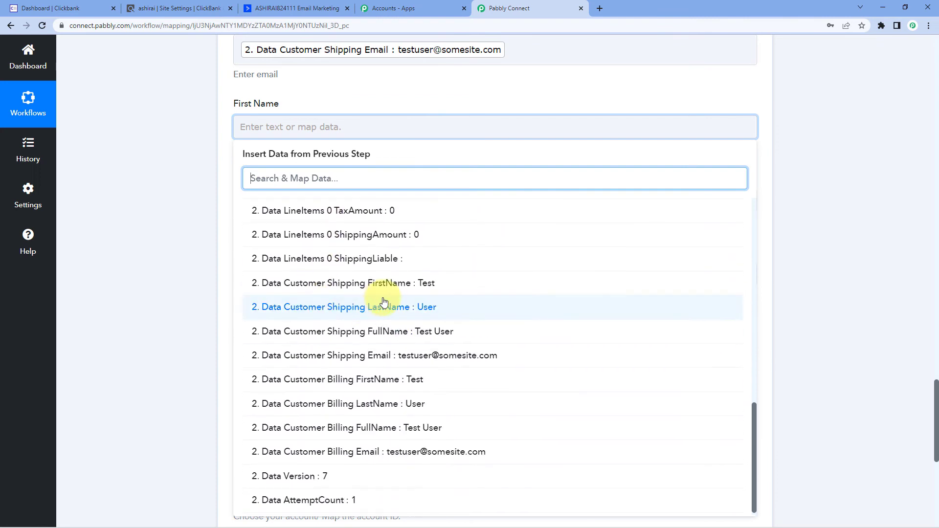
{"action": "left_click", "coordinate": [384, 289]}
{"action": "left_click", "coordinate": [165, 235]}
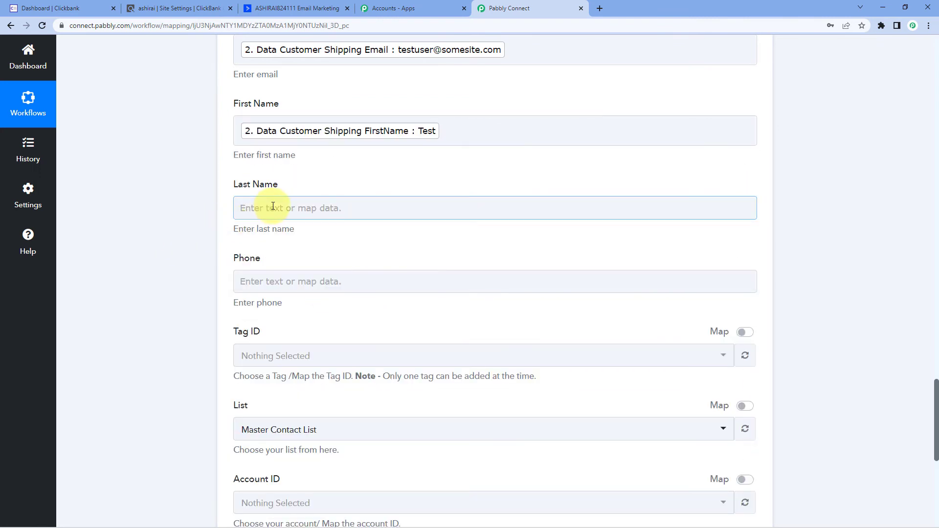
Map the contact's Last Name field to Data Customer Shipping LastName from the Data Transformer step.
{"action": "left_click", "coordinate": [272, 206]}
{"action": "left_click", "coordinate": [308, 333]}
{"action": "scroll", "coordinate": [314, 377], "scroll_direction": "down", "scroll_amount": 10}
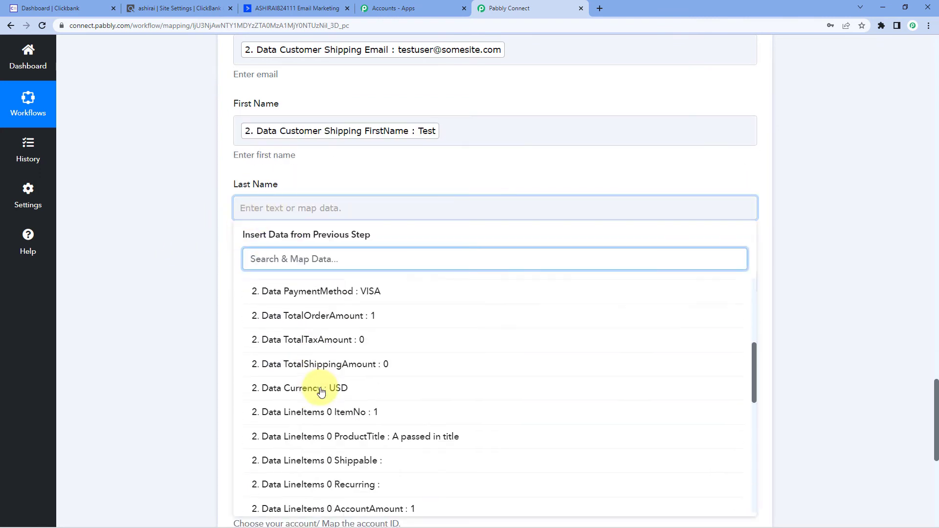
{"action": "scroll", "coordinate": [188, 331], "scroll_direction": "down", "scroll_amount": 3}
{"action": "scroll", "coordinate": [292, 284], "scroll_direction": "down", "scroll_amount": 2}
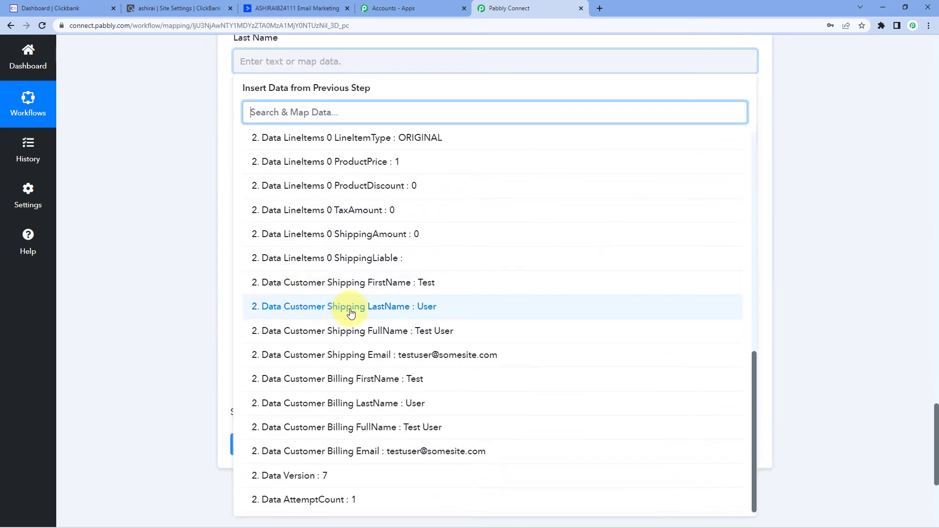
{"action": "left_click", "coordinate": [404, 309]}
{"action": "left_click", "coordinate": [174, 268]}
Review the mapped contact fields, then save the ActiveCampaign action and send its test request.
{"action": "scroll", "coordinate": [175, 268], "scroll_direction": "up", "scroll_amount": 4}
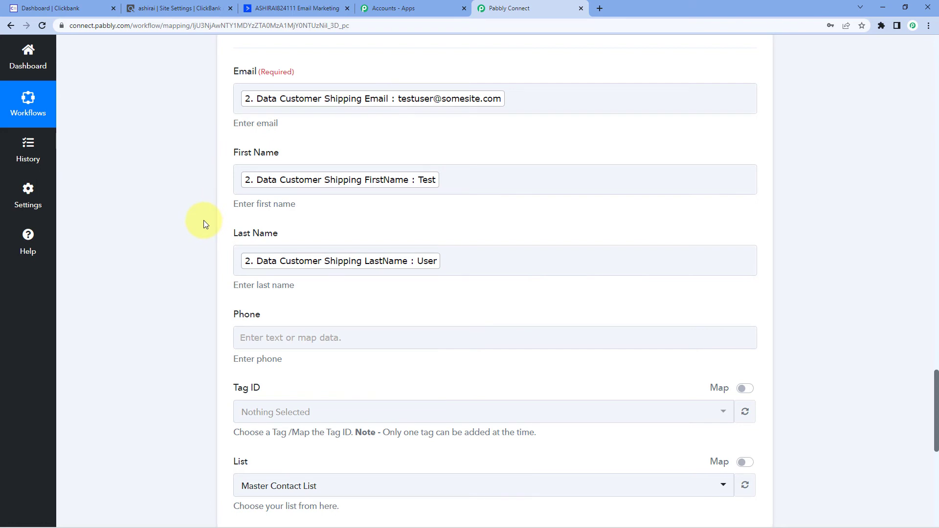
{"action": "scroll", "coordinate": [205, 223], "scroll_direction": "down", "scroll_amount": 2}
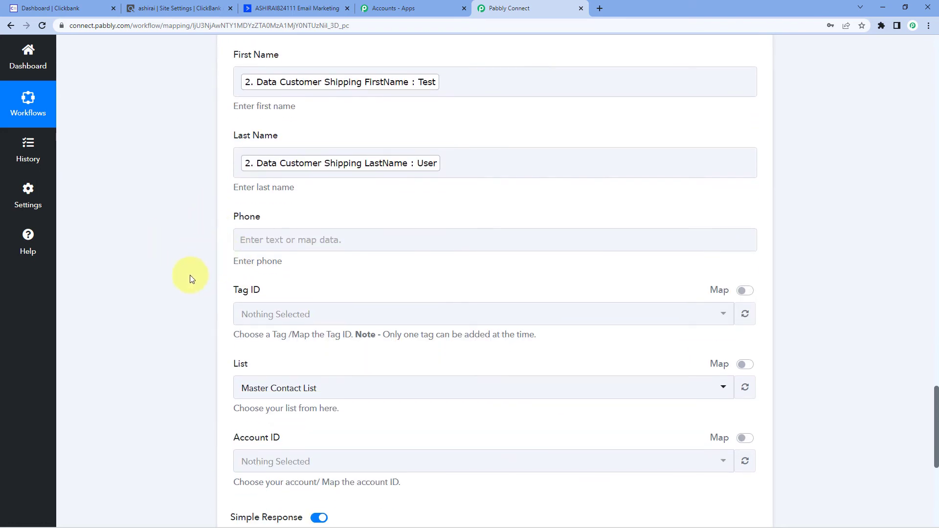
{"action": "scroll", "coordinate": [204, 325], "scroll_direction": "down", "scroll_amount": 1}
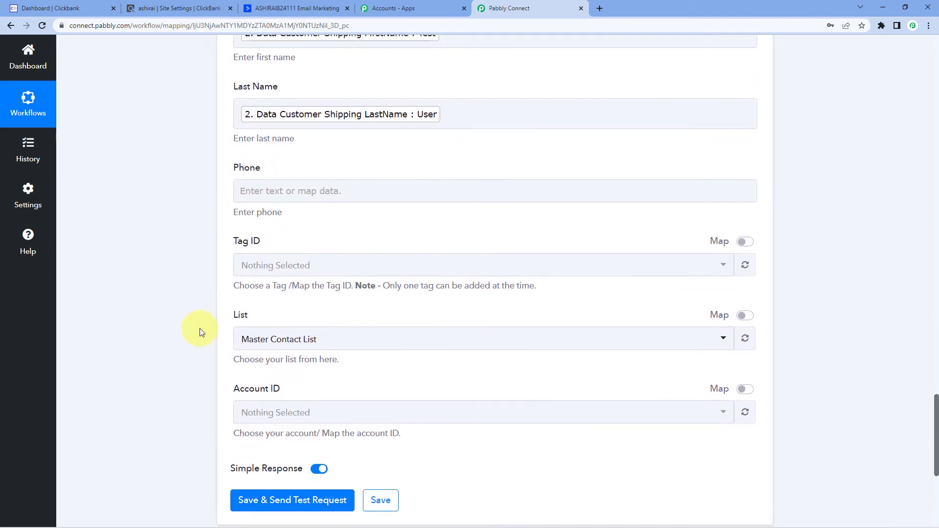
{"action": "scroll", "coordinate": [201, 325], "scroll_direction": "up", "scroll_amount": 1}
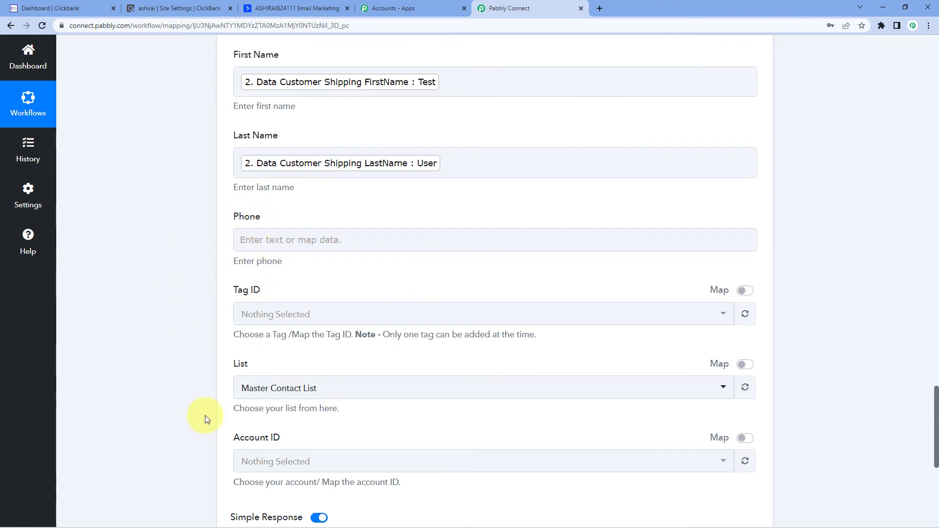
{"action": "scroll", "coordinate": [207, 339], "scroll_direction": "up", "scroll_amount": 2}
{"action": "scroll", "coordinate": [167, 316], "scroll_direction": "down", "scroll_amount": 2}
{"action": "scroll", "coordinate": [186, 328], "scroll_direction": "down", "scroll_amount": 1}
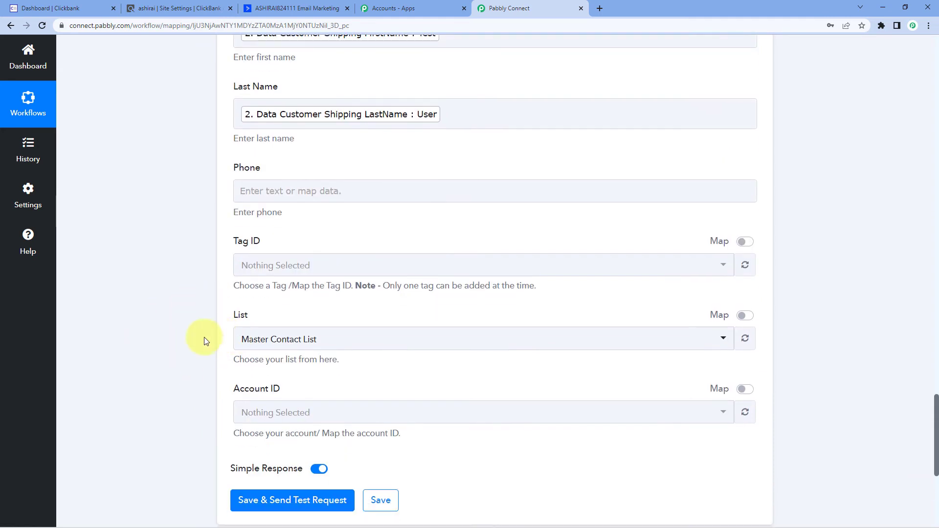
{"action": "scroll", "coordinate": [210, 321], "scroll_direction": "down", "scroll_amount": 4}
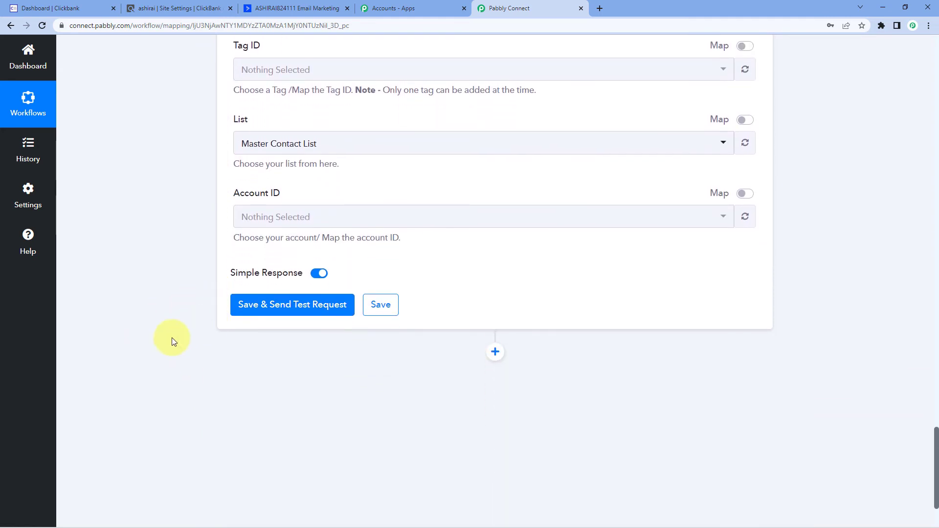
{"action": "left_click", "coordinate": [281, 307]}
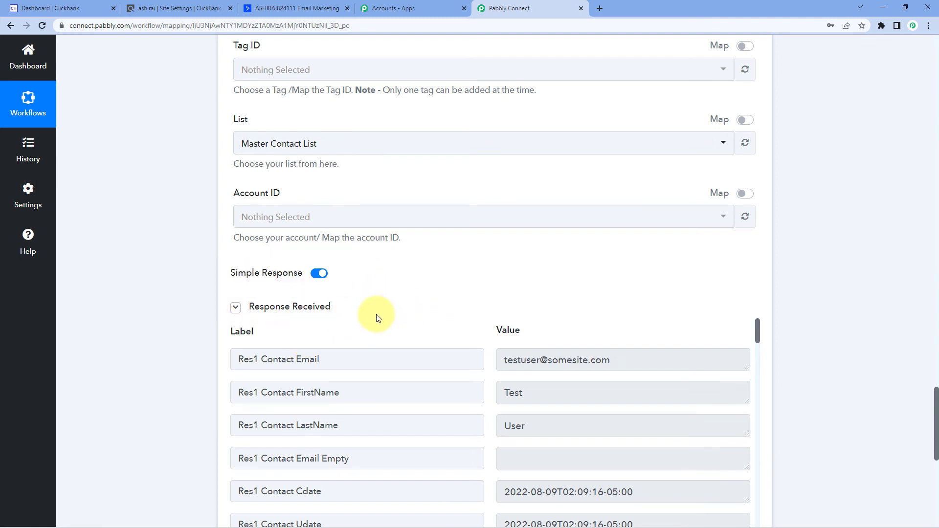
{"action": "scroll", "coordinate": [378, 319], "scroll_direction": "down", "scroll_amount": 1}
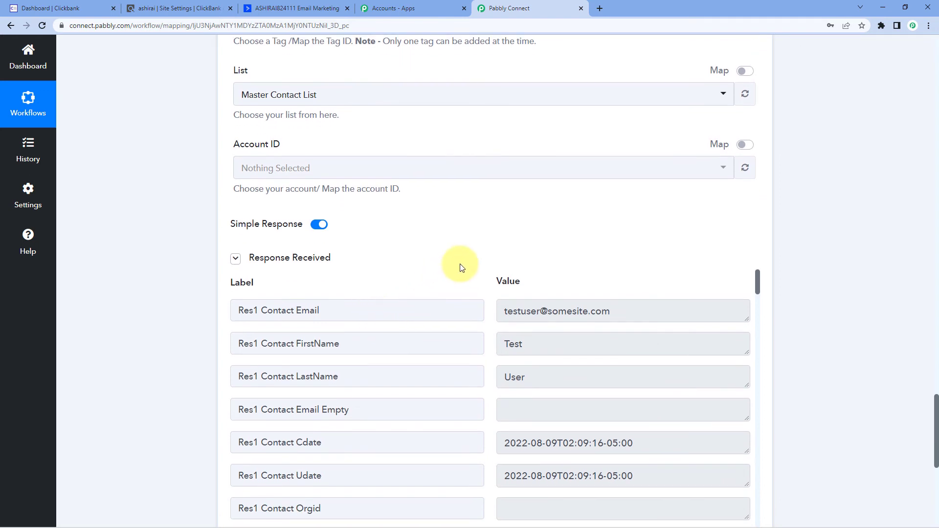
Check the test request's contact in ActiveCampaign's Contacts list, then switch to ClickBank and view its dashboard.
{"action": "scroll", "coordinate": [462, 267], "scroll_direction": "down", "scroll_amount": 1}
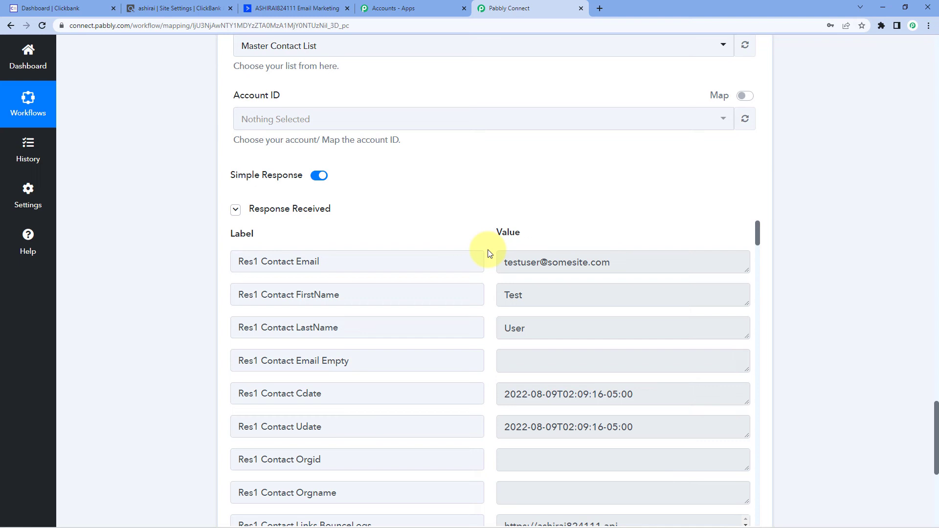
{"action": "left_click", "coordinate": [300, 4]}
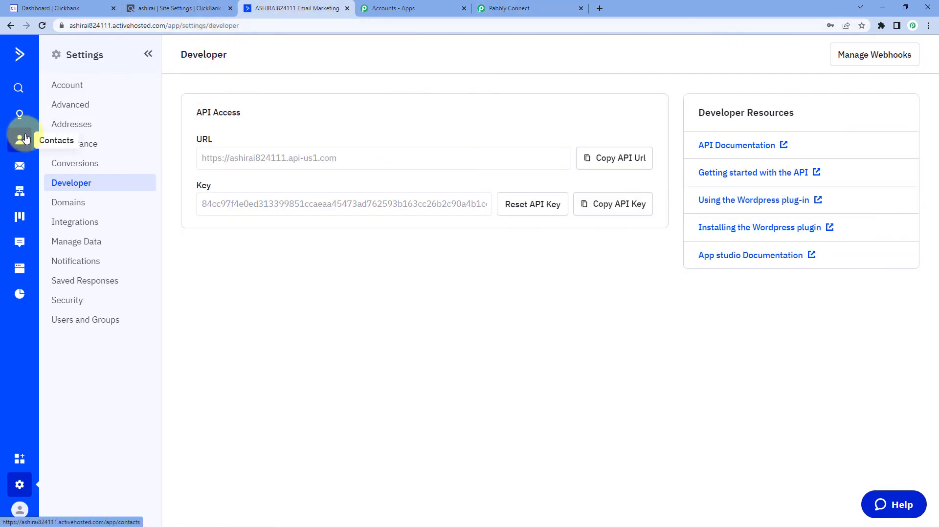
{"action": "left_click", "coordinate": [26, 138]}
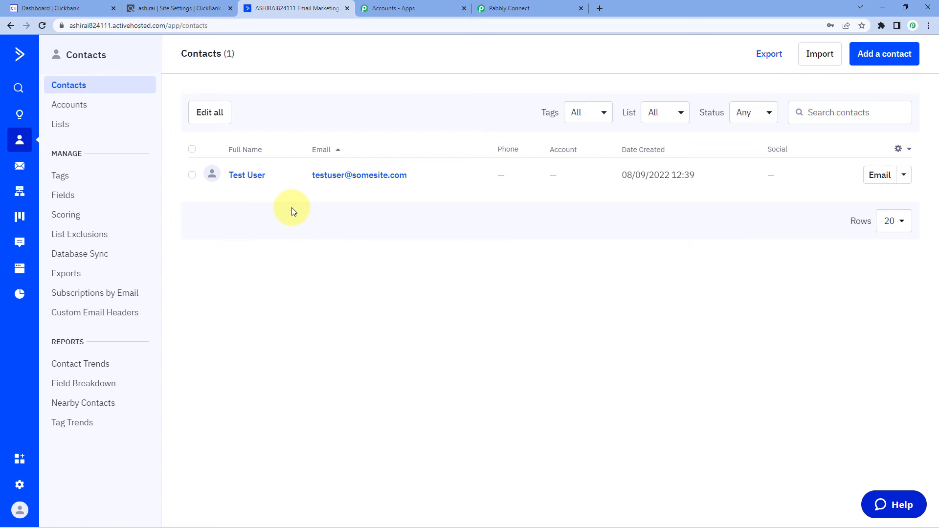
{"action": "left_click", "coordinate": [82, 6]}
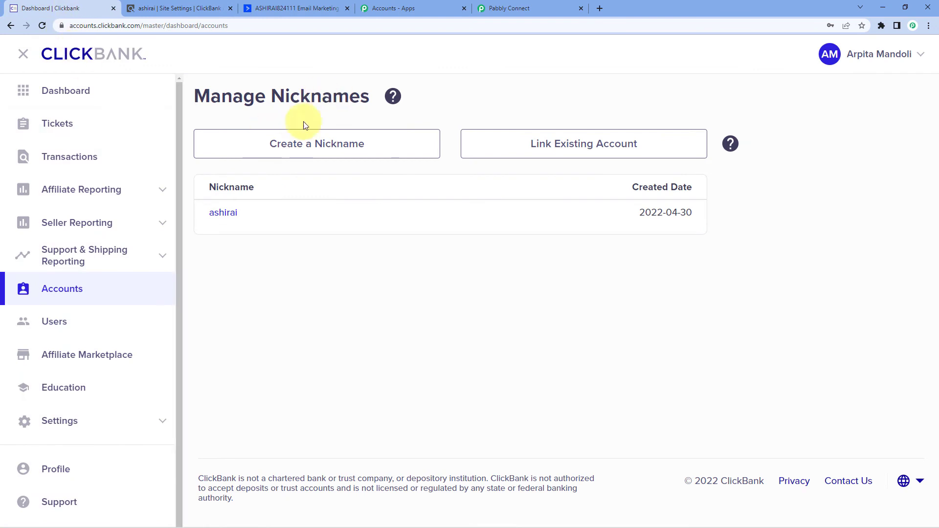
{"action": "left_click", "coordinate": [105, 94]}
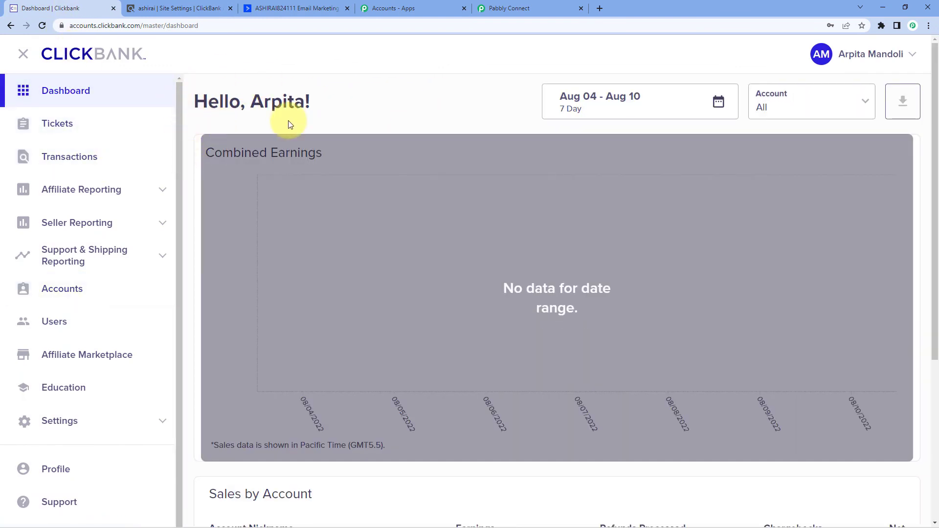
Switch back to the Pabbly Connect workflow and review the overview of its ClickBank trigger, Data Transformer and ActiveCampaign steps.
{"action": "left_click", "coordinate": [525, 4]}
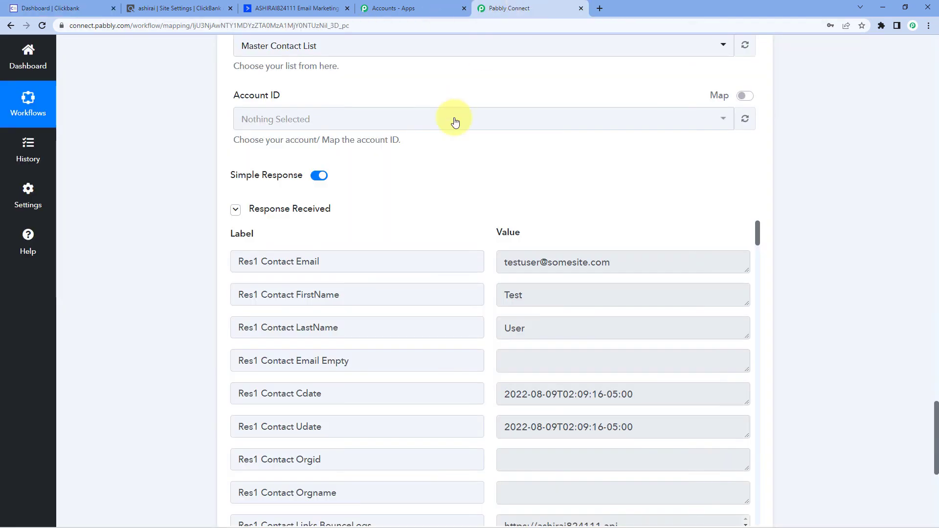
{"action": "scroll", "coordinate": [793, 184], "scroll_direction": "up", "scroll_amount": 5}
{"action": "scroll", "coordinate": [794, 194], "scroll_direction": "up", "scroll_amount": 11}
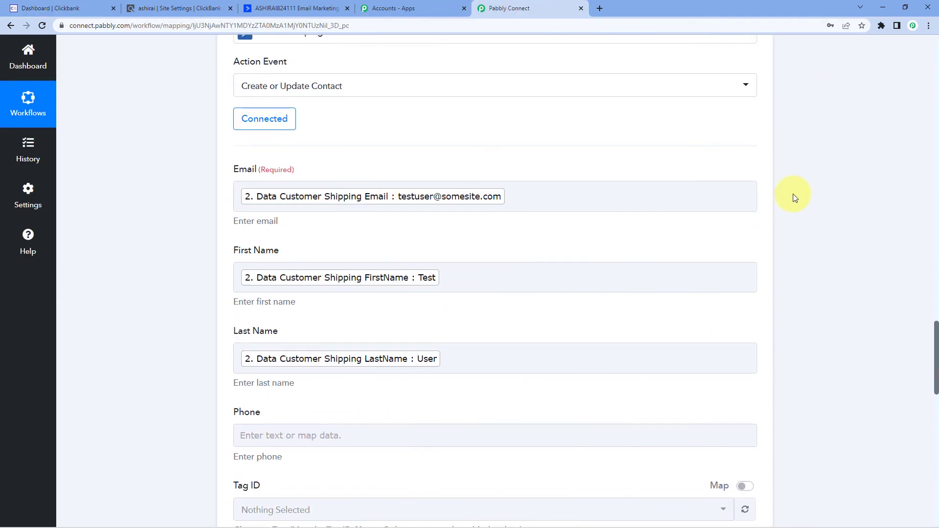
{"action": "scroll", "coordinate": [778, 245], "scroll_direction": "up", "scroll_amount": 15}
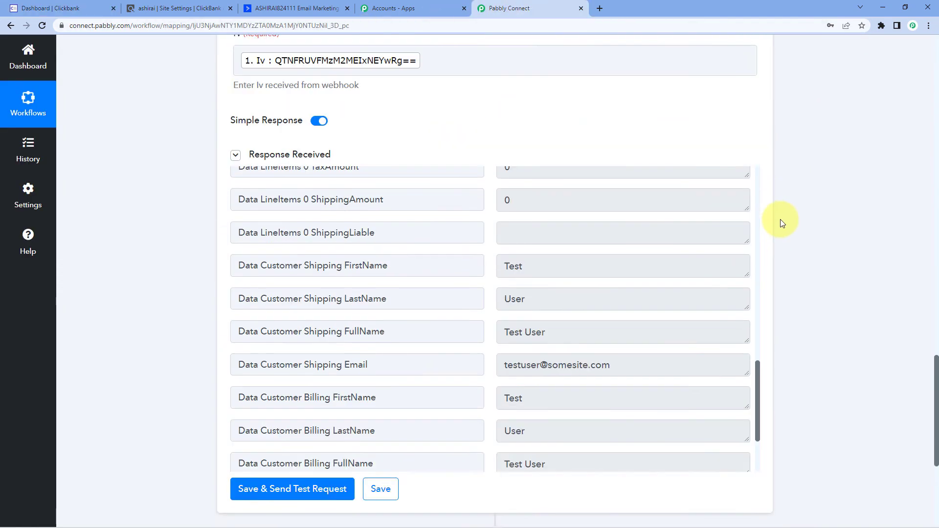
{"action": "left_click", "coordinate": [757, 429]}
{"action": "scroll", "coordinate": [771, 314], "scroll_direction": "up", "scroll_amount": 10}
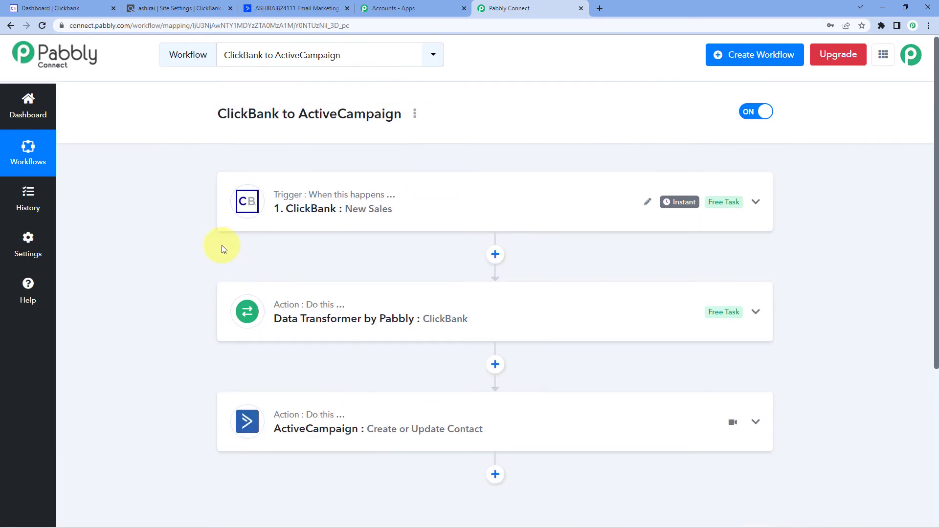
{"action": "scroll", "coordinate": [222, 245], "scroll_direction": "down", "scroll_amount": 1}
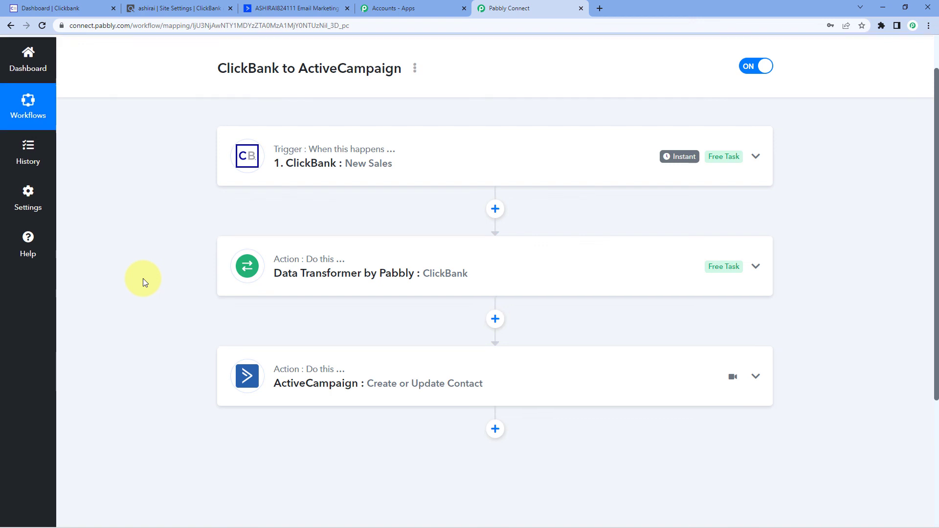
{"action": "scroll", "coordinate": [143, 278], "scroll_direction": "down", "scroll_amount": 1}
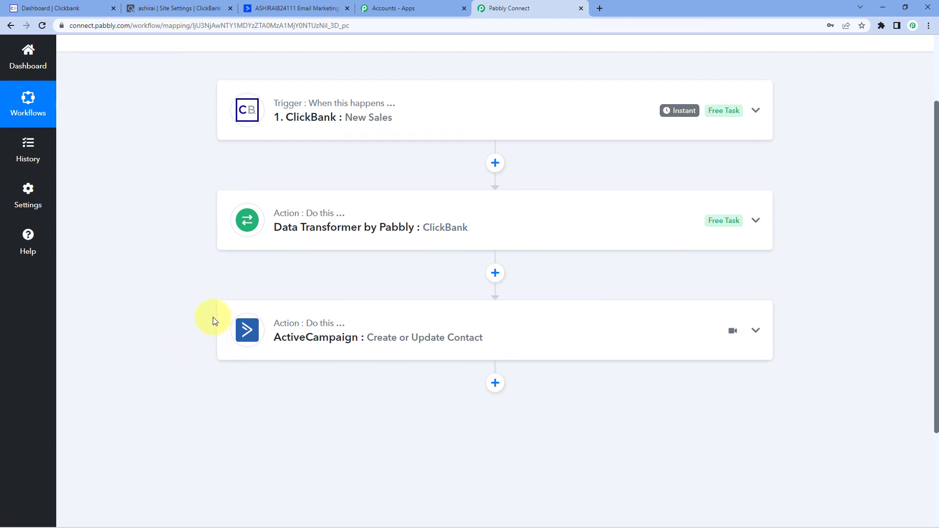
{"action": "scroll", "coordinate": [445, 252], "scroll_direction": "up", "scroll_amount": 2}
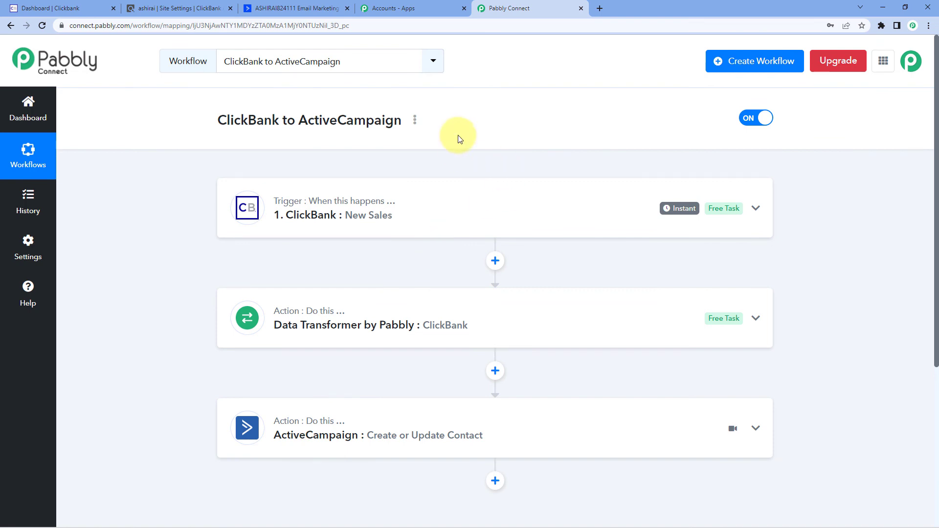